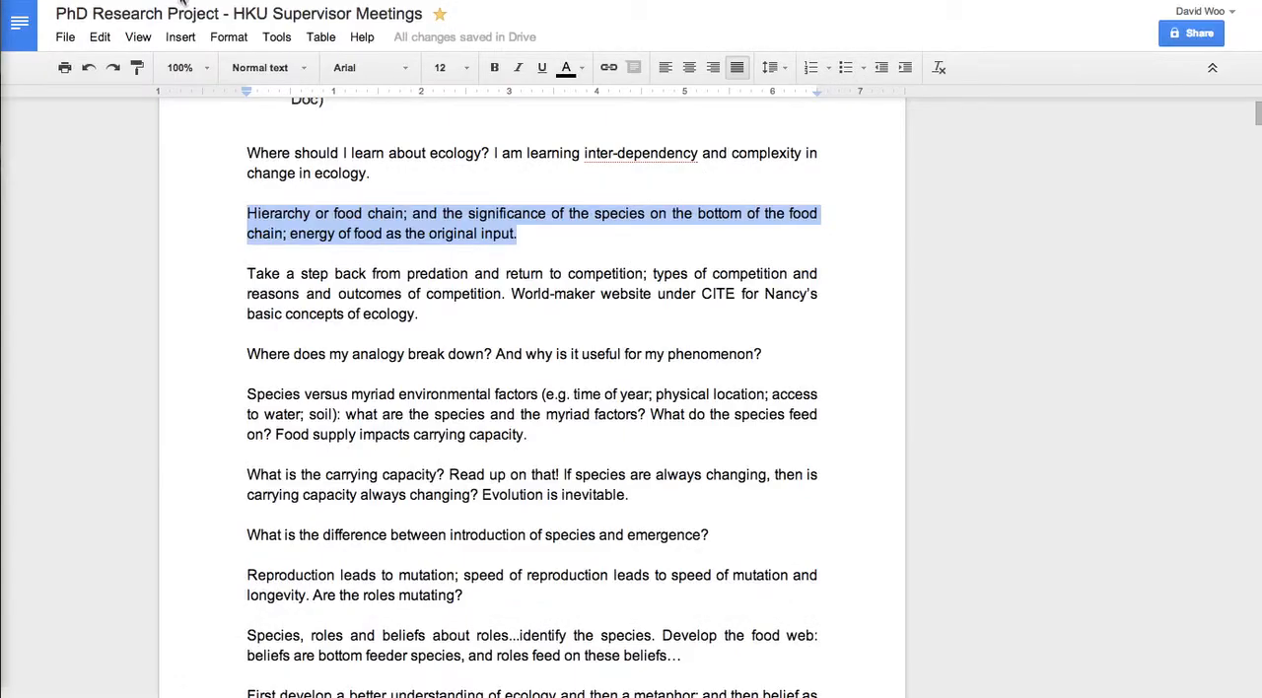
Review the supervisor meeting notes on food chains, competition, species, environmental factors and carrying capacity.
scroll(320, 273, "down", 3)
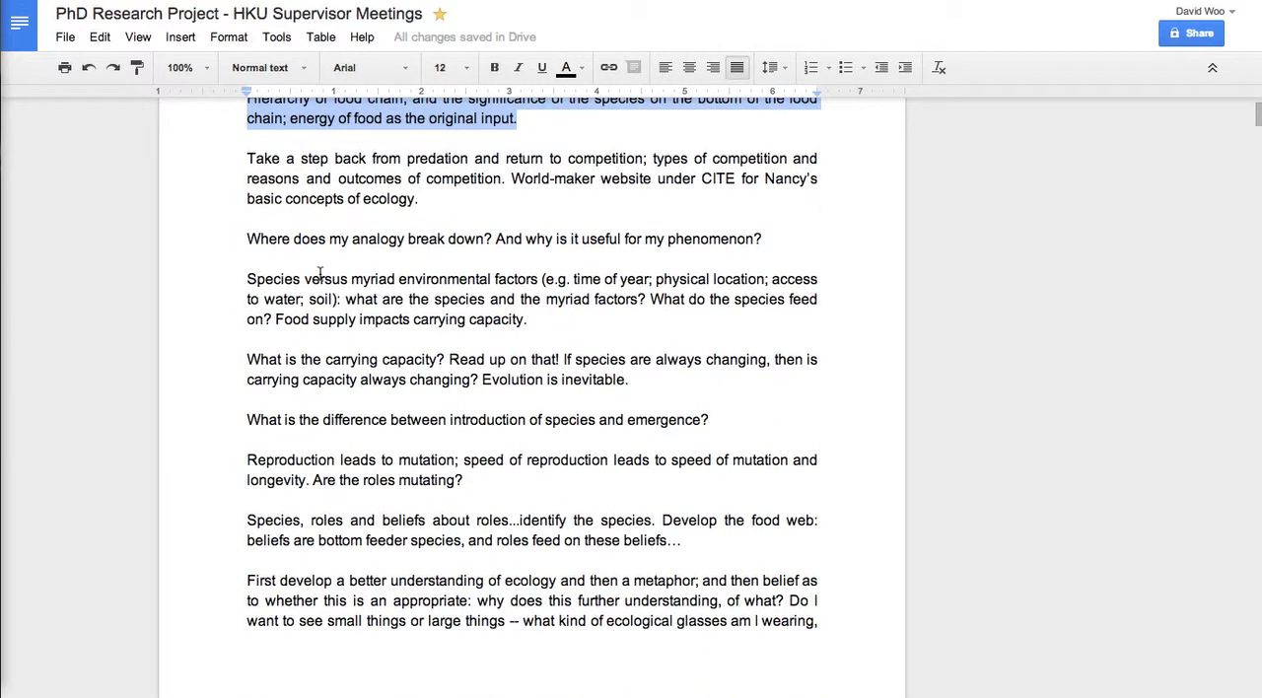
scroll(320, 273, "up", 1)
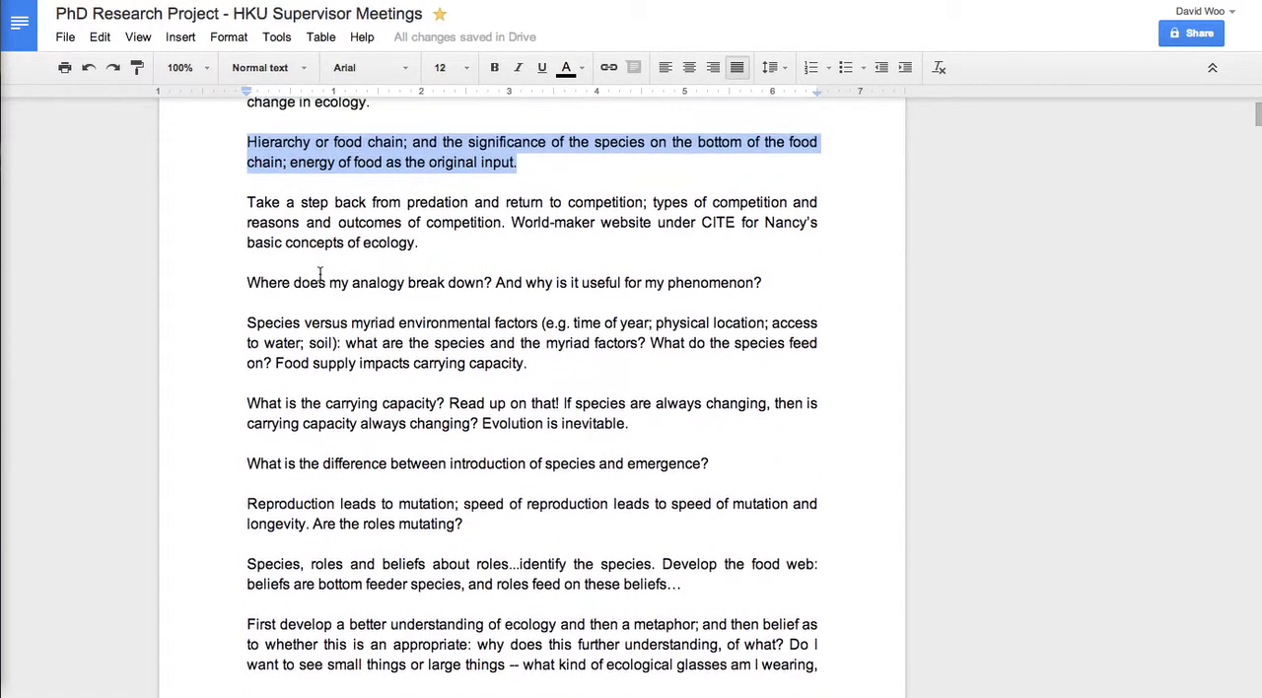
scroll(319, 273, "down", 5)
scroll(319, 273, "down", 3)
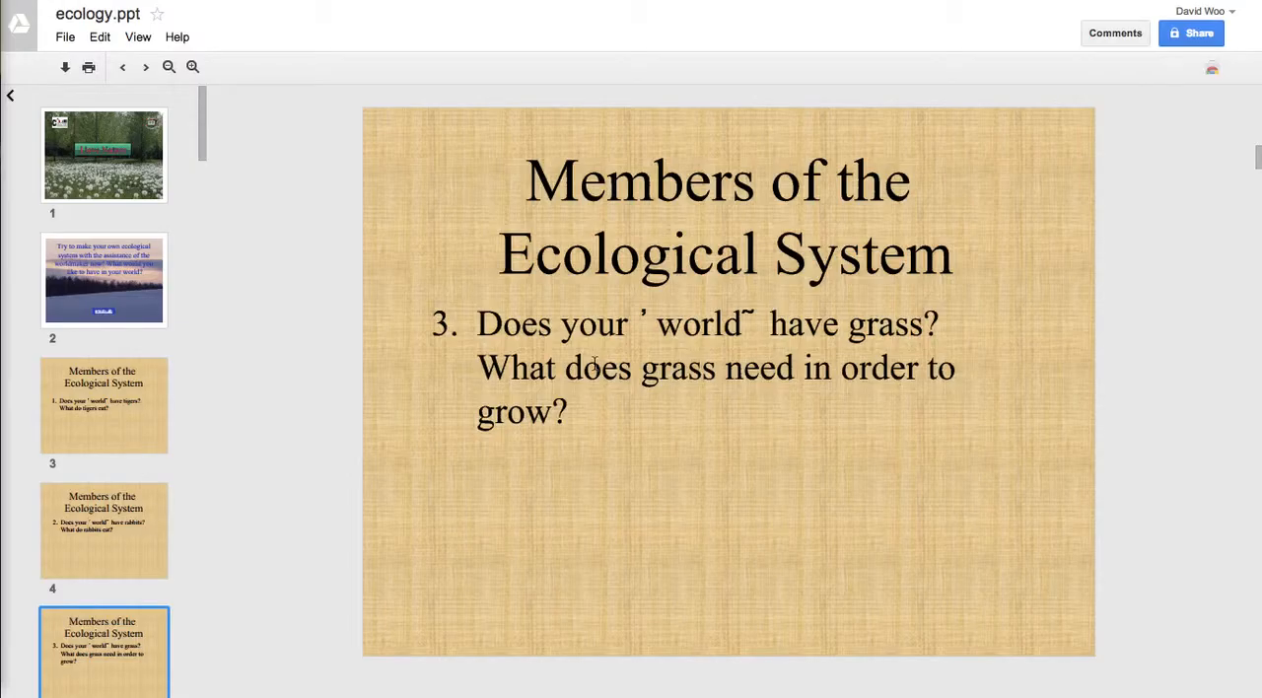
Switch to ecology.ppt and read its slides from the first one through the third Members of the Ecological System question about grass.
left_click(99, 150)
left_click(105, 259)
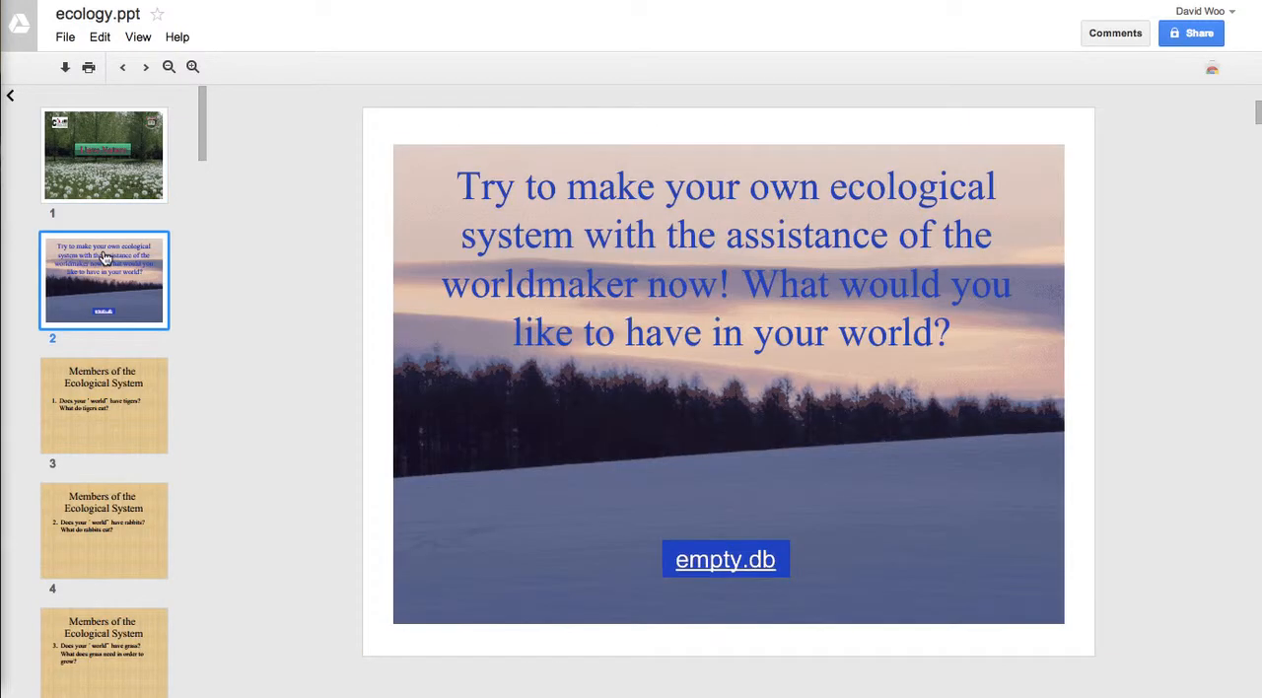
left_click(113, 384)
scroll(113, 384, "down", 1)
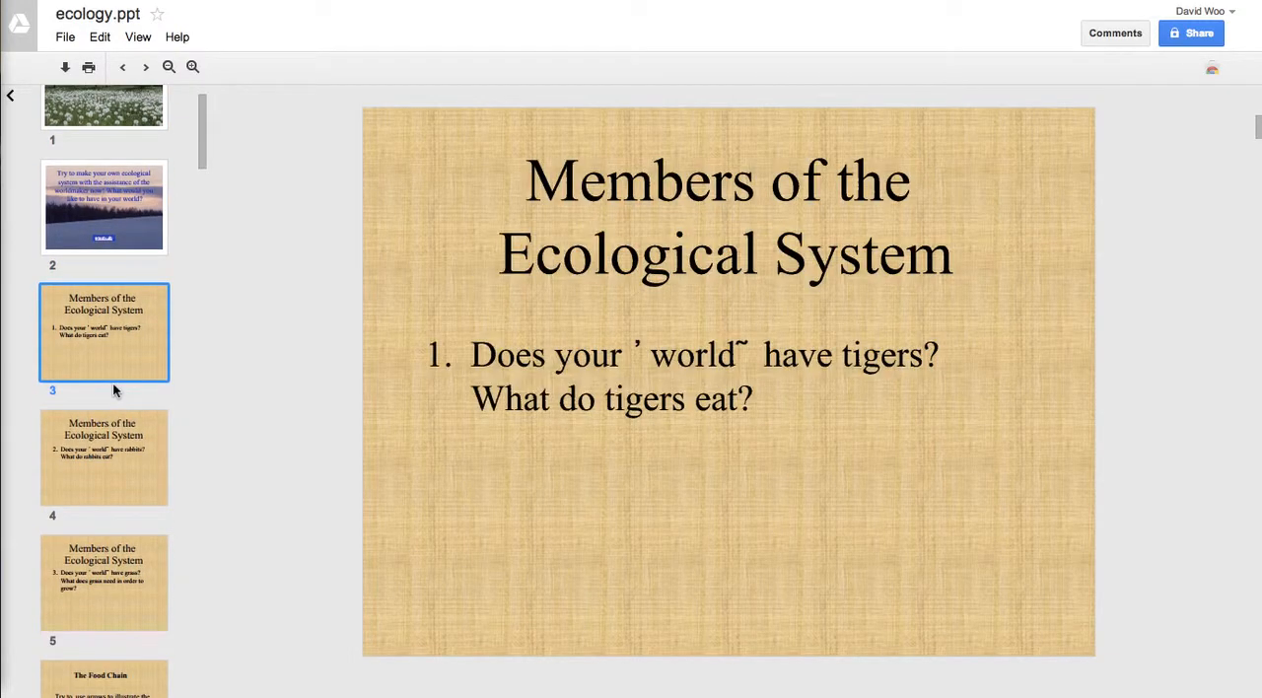
scroll(124, 424, "down", 1)
left_click(125, 404)
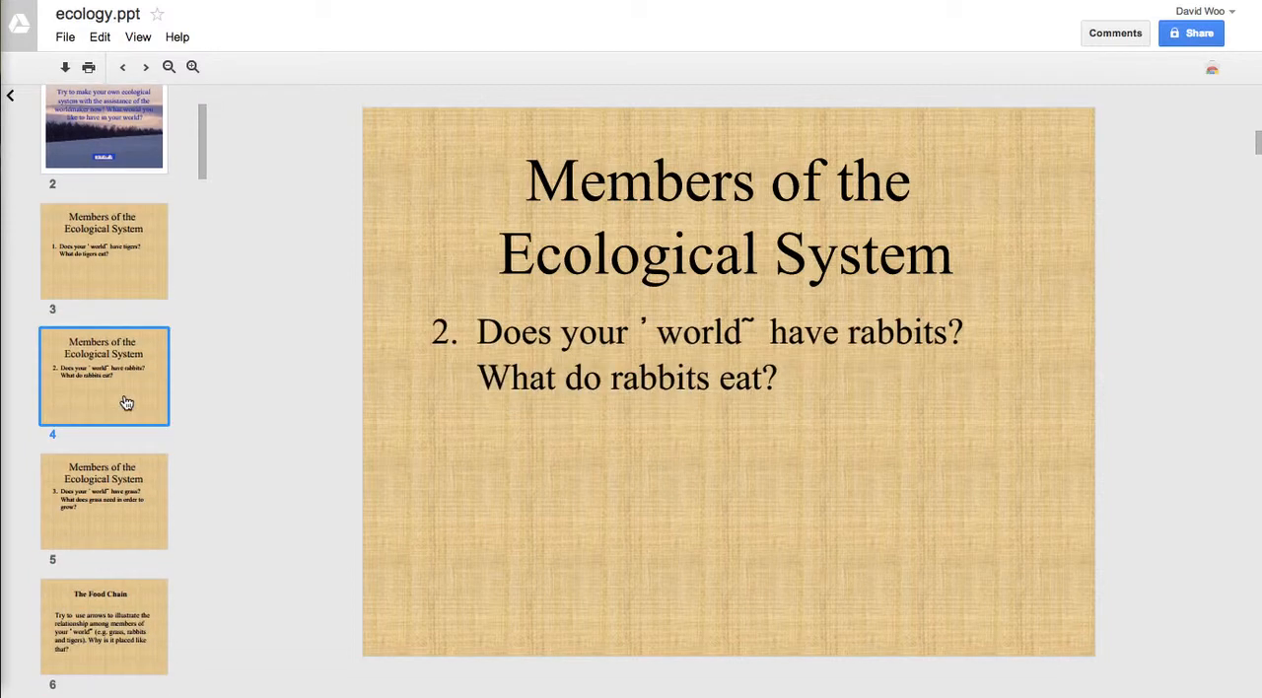
left_click(133, 493)
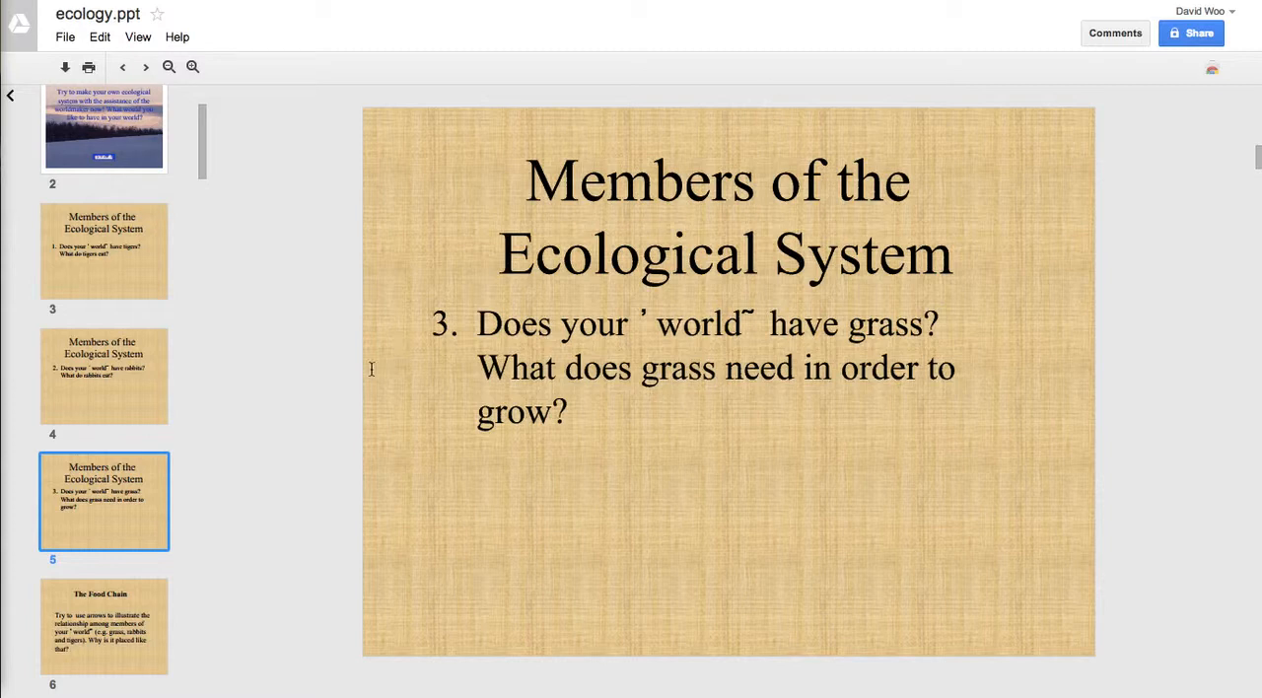
scroll(123, 465, "down", 2)
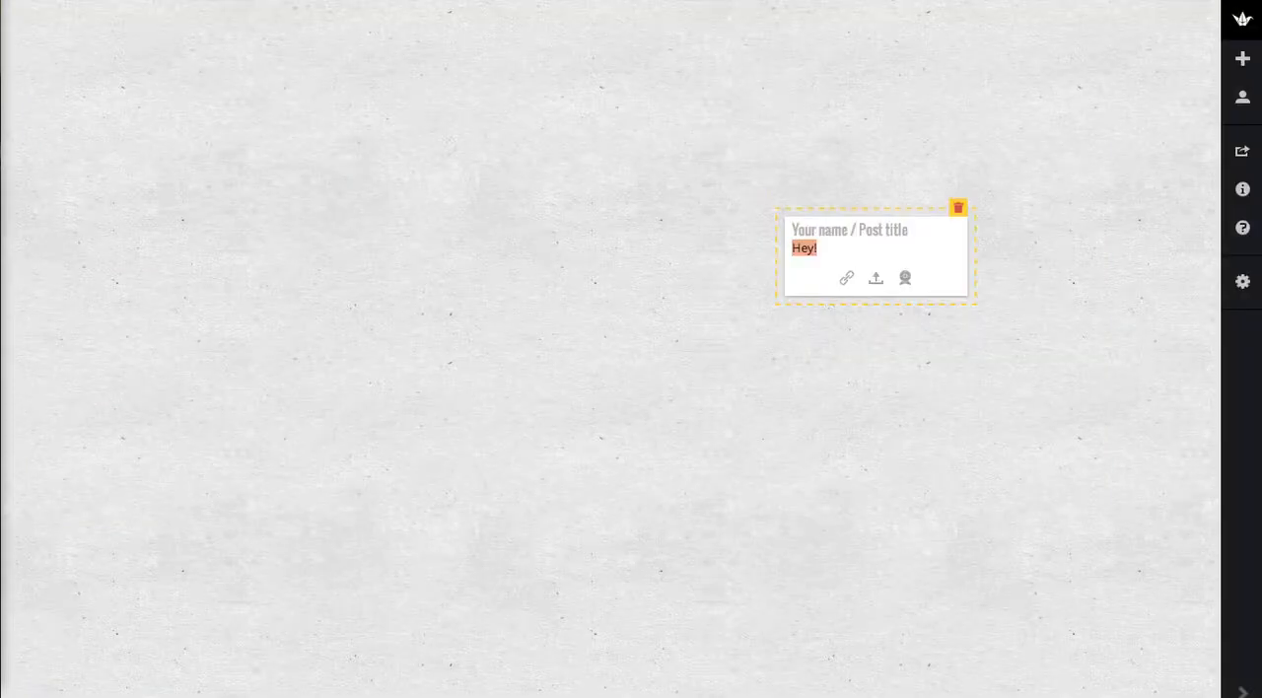
Switch to the Padlet wall and write "What are species?" as the text of the new post.
type("What are species?")
left_click(667, 215)
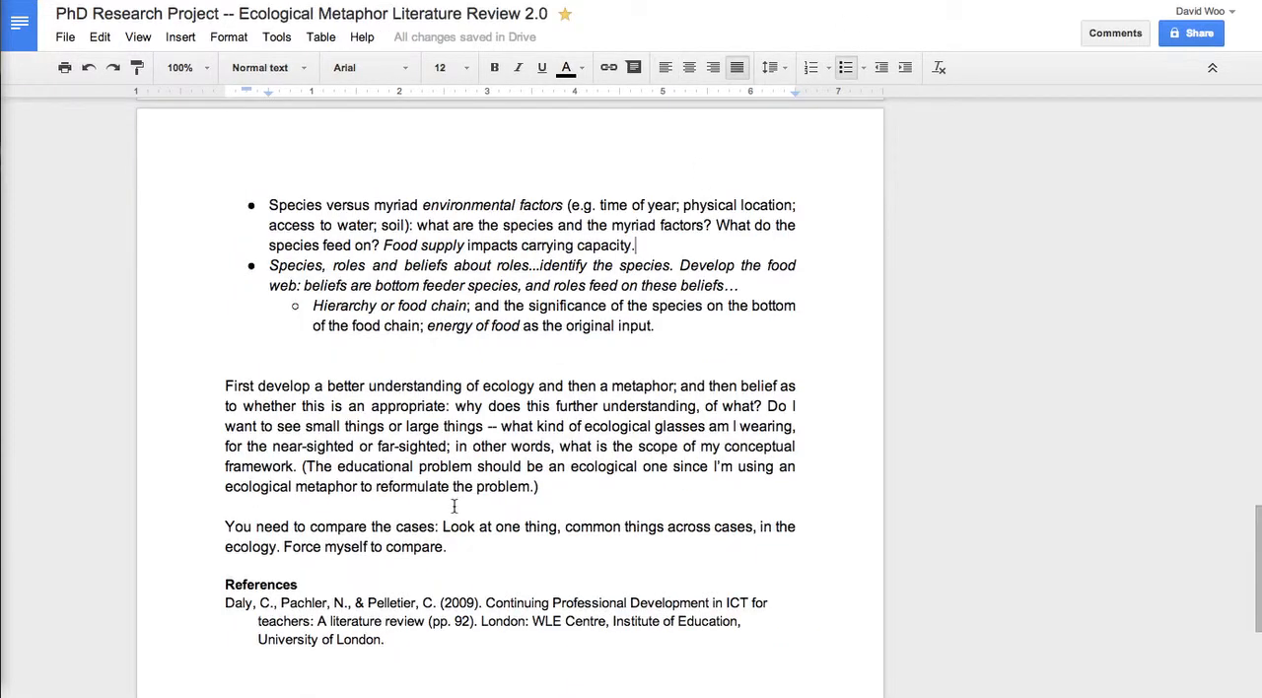
Switch to the Ecological Metaphor Literature Review 2.0 document and examine the word "roles" in the bullet on species, roles and beliefs.
scroll(455, 503, "up", 5)
scroll(454, 504, "up", 1)
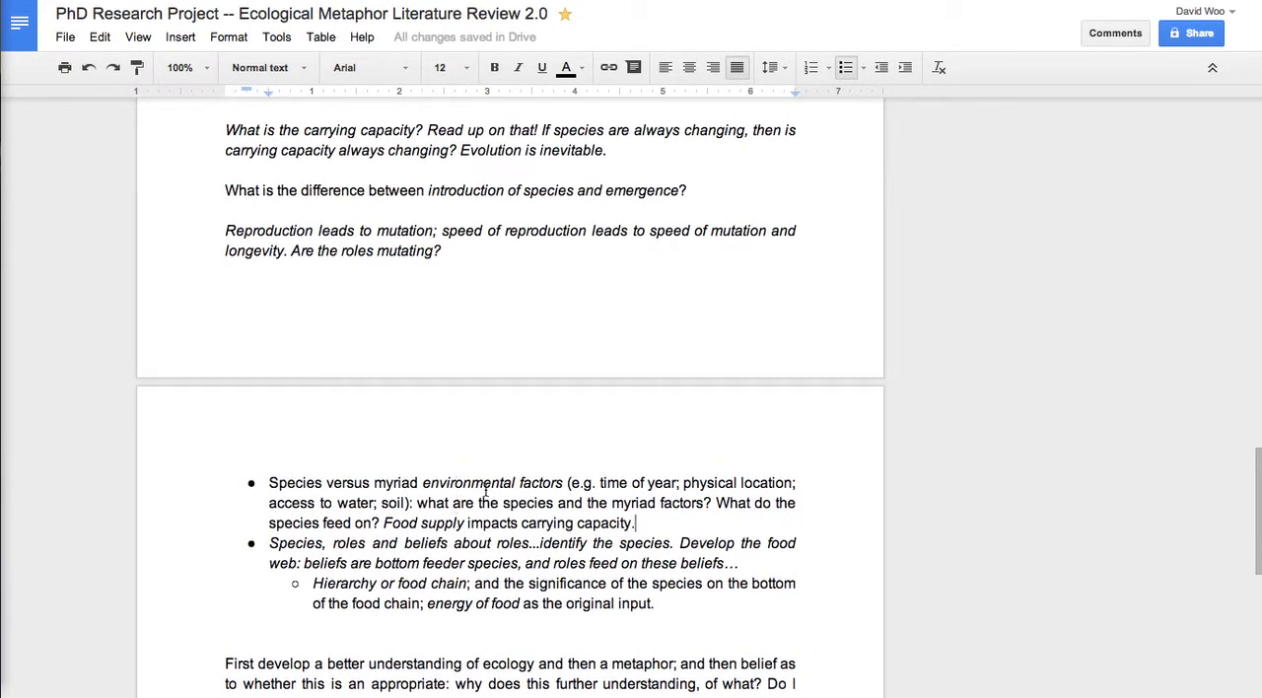
double_click(347, 543)
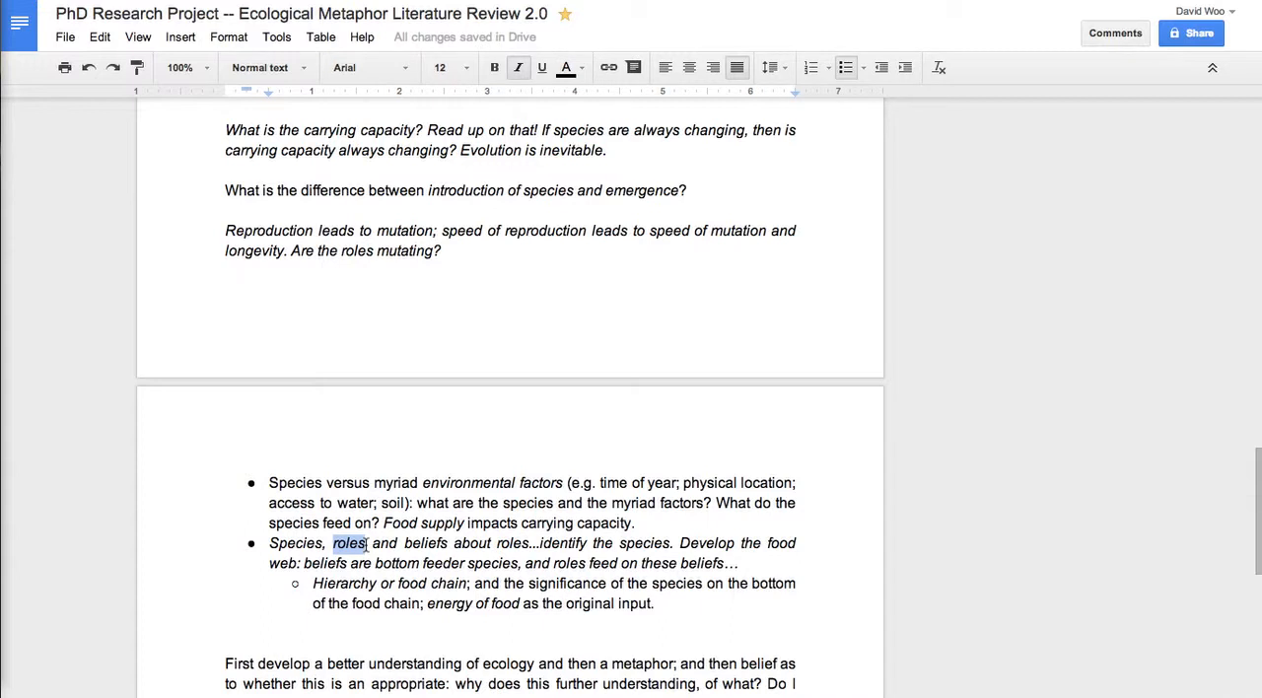
left_click(368, 543)
double_click(342, 544)
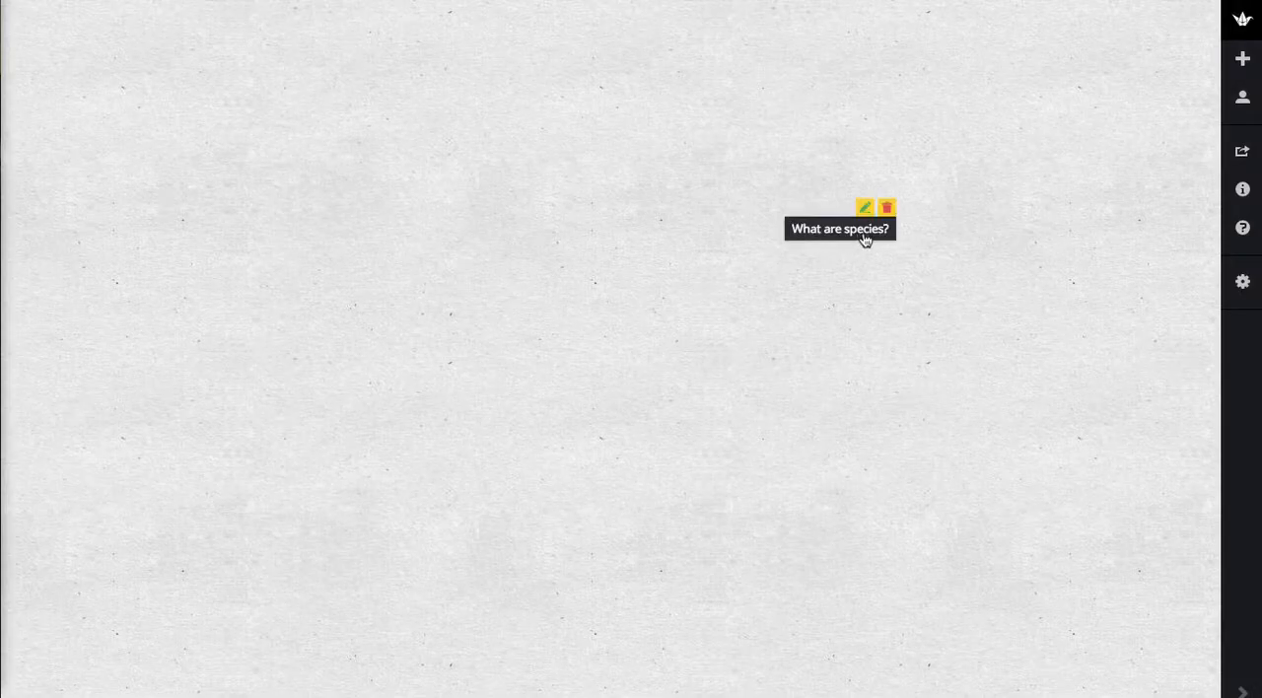
left_click(888, 234)
left_click(889, 236)
left_click(857, 230)
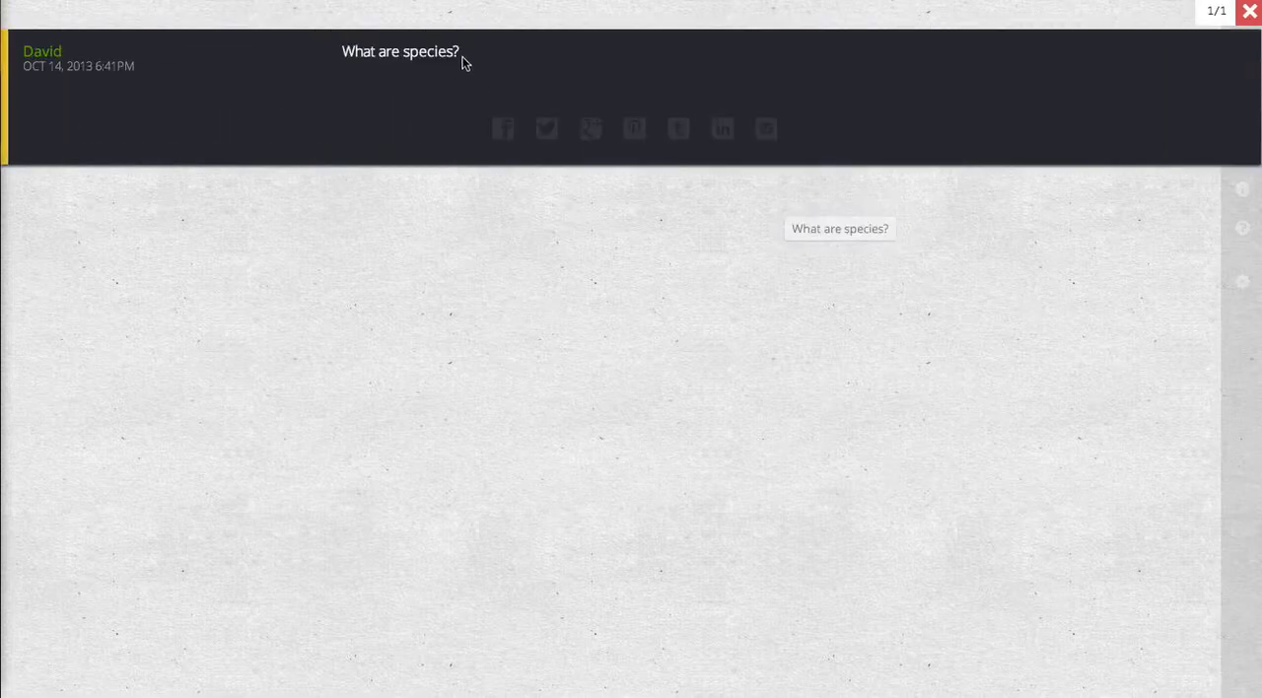
left_click(828, 227)
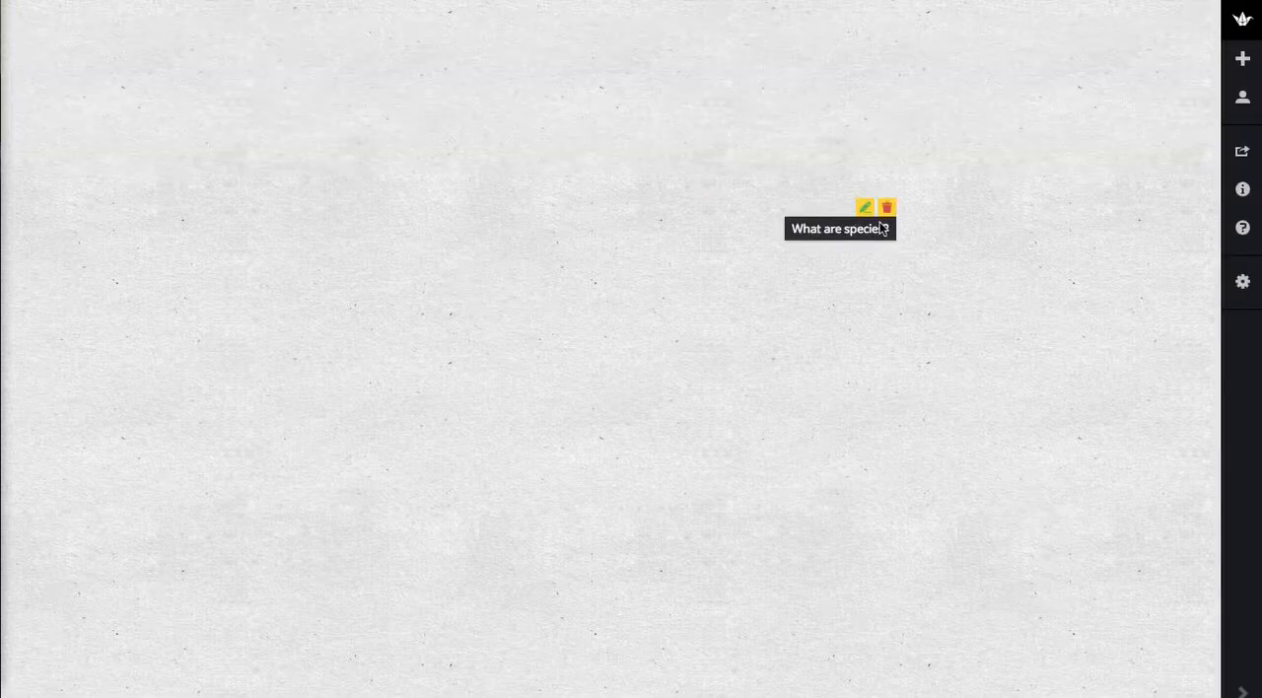
Append "Species are roles, and beliefs about roles." to the "What are species?" post and move the post closer to the wall's center.
left_click(864, 209)
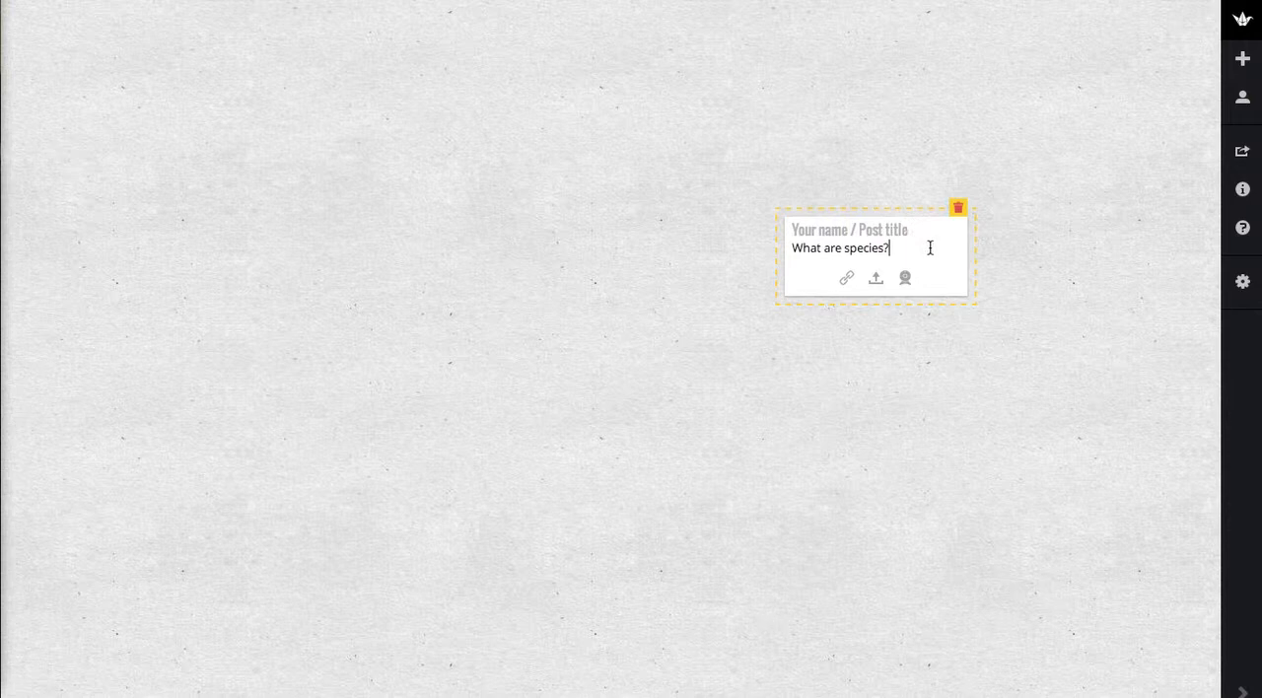
type("Species are roles")
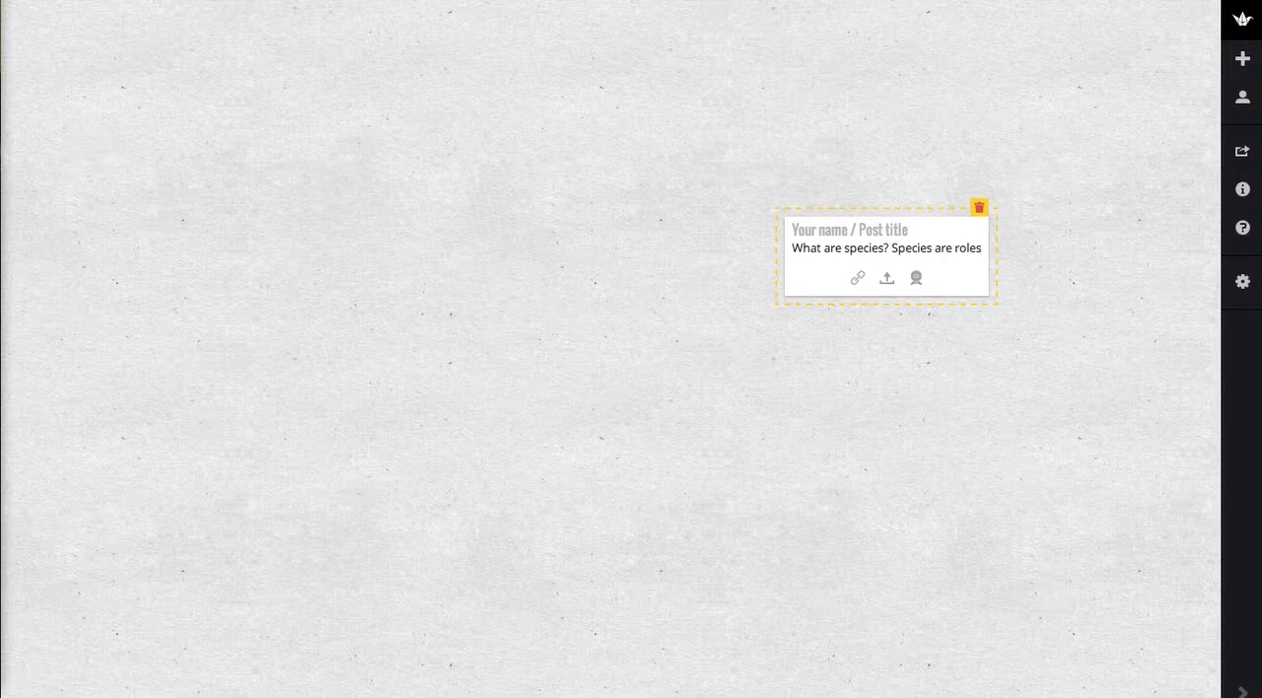
type(", and belie")
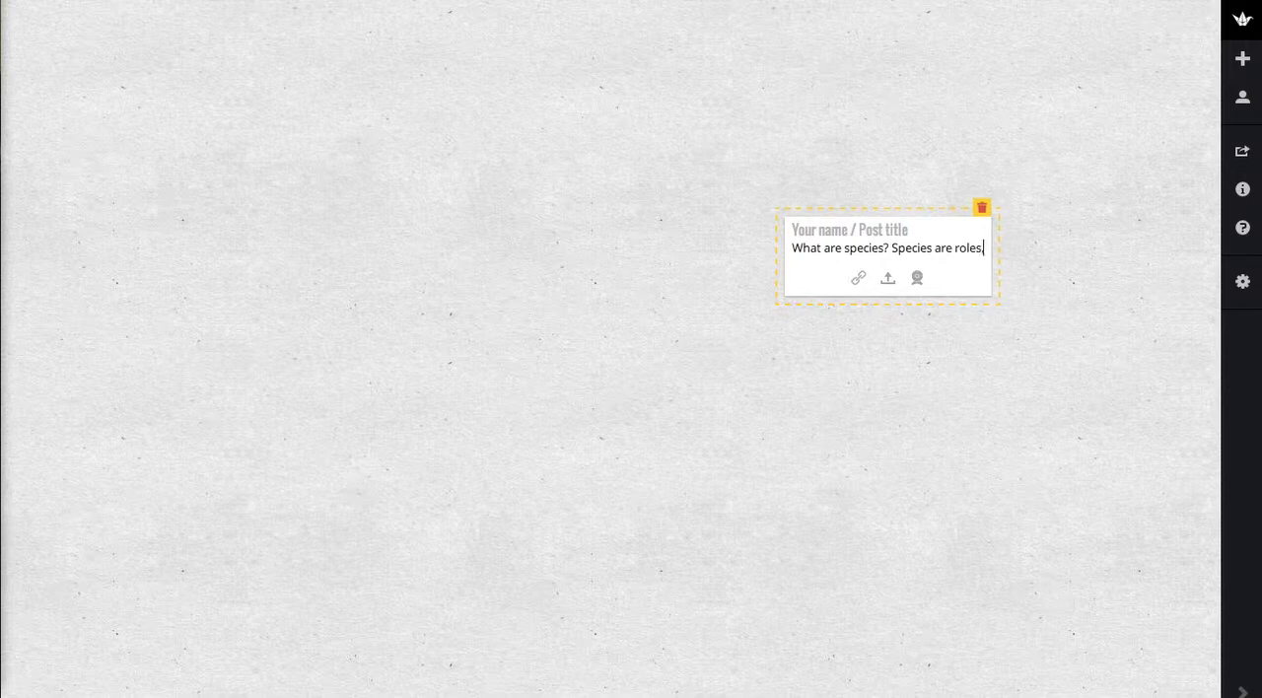
type("fs about roles")
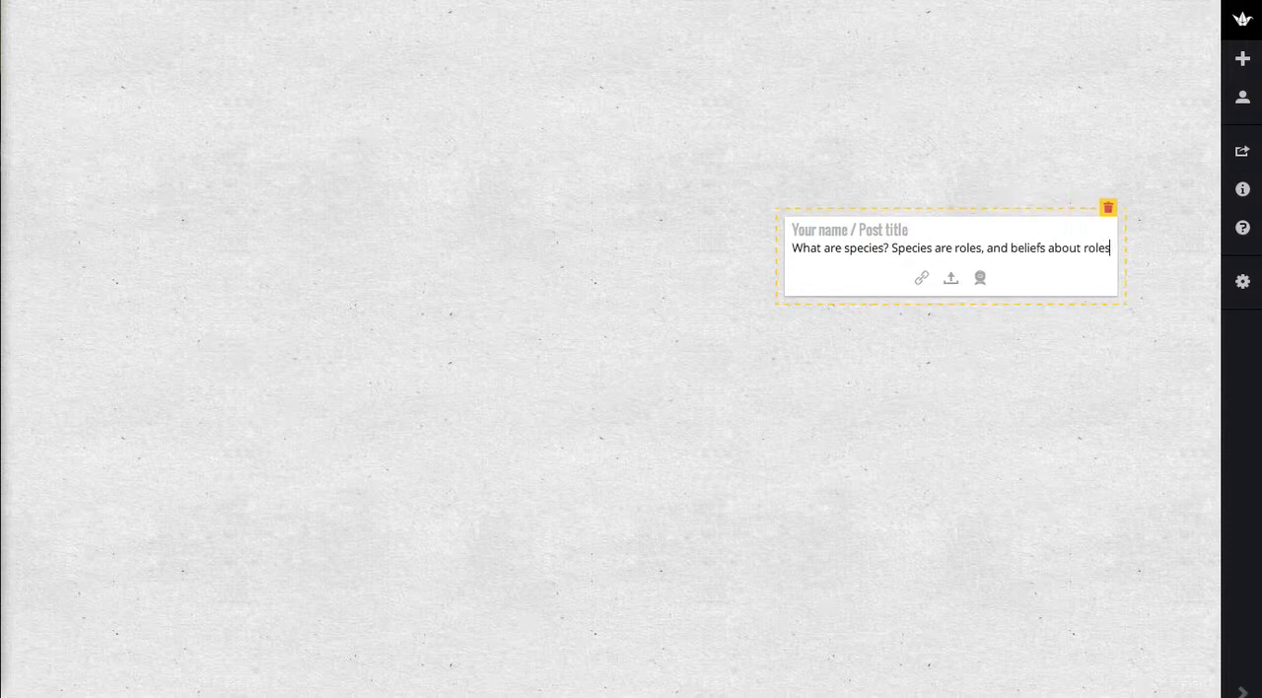
type(".")
left_click(852, 141)
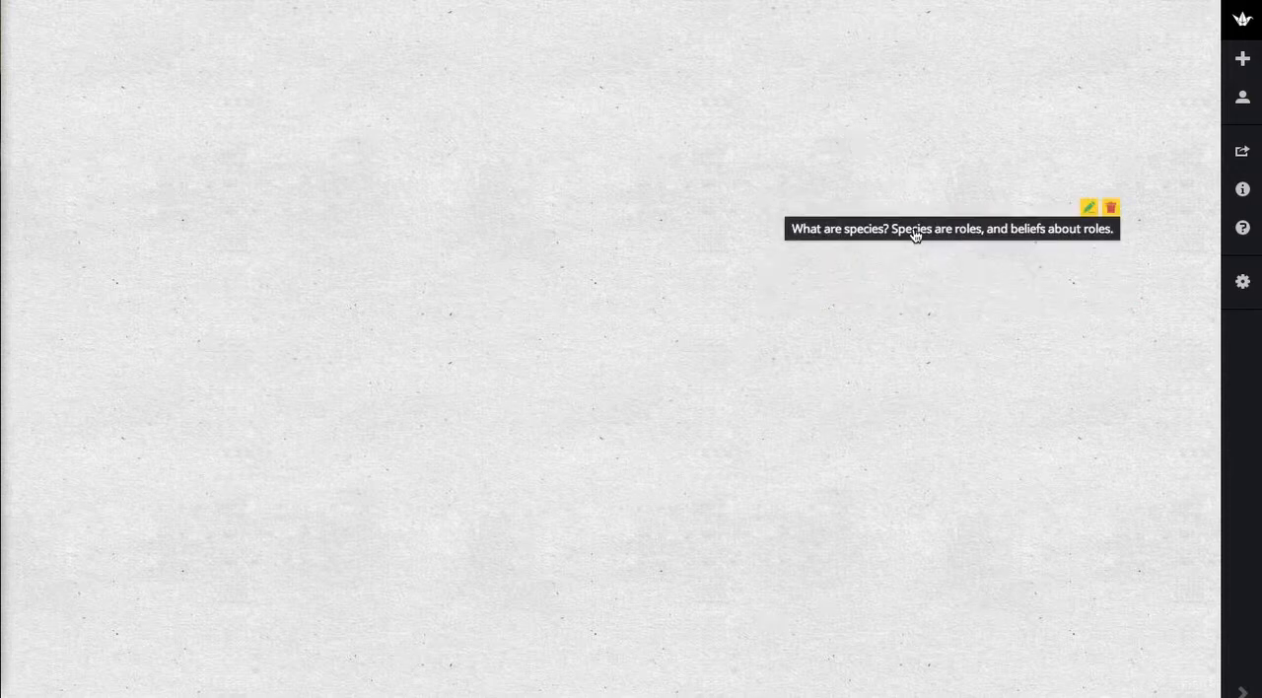
left_click_drag(915, 235, 761, 312)
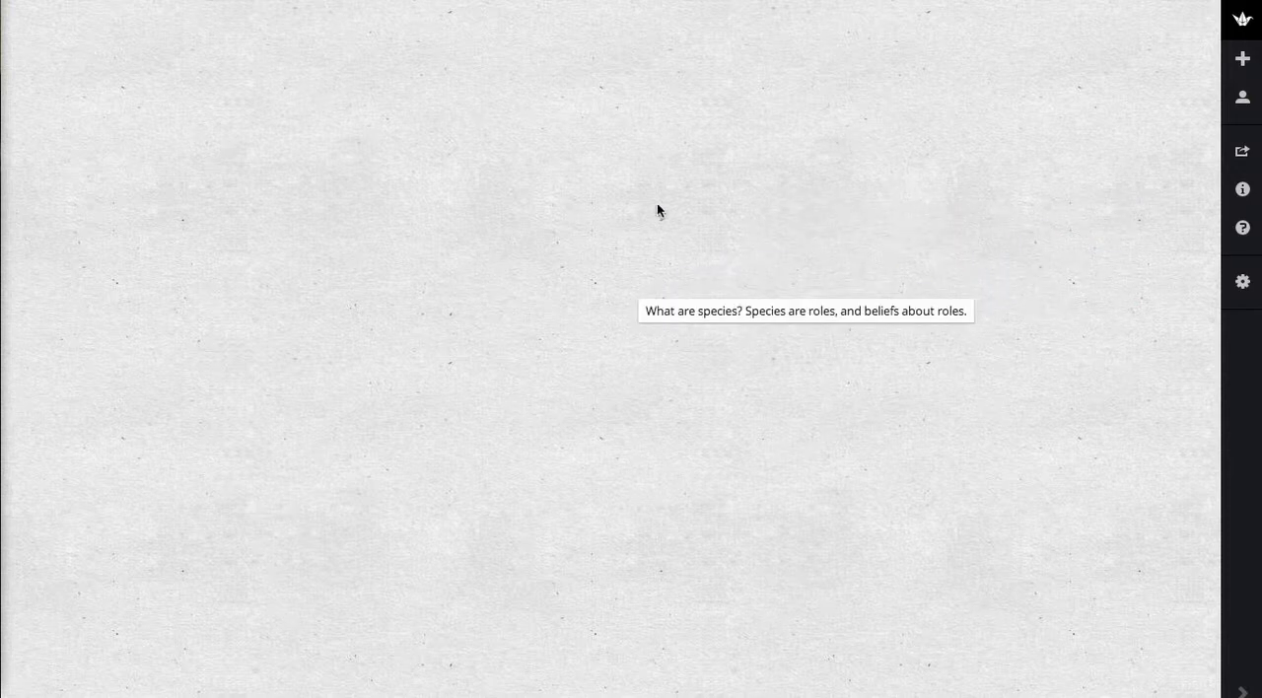
Add a post reading "What is the hierarchy of species, in other words, the food chain?" and place it left of the species post.
double_click(656, 210)
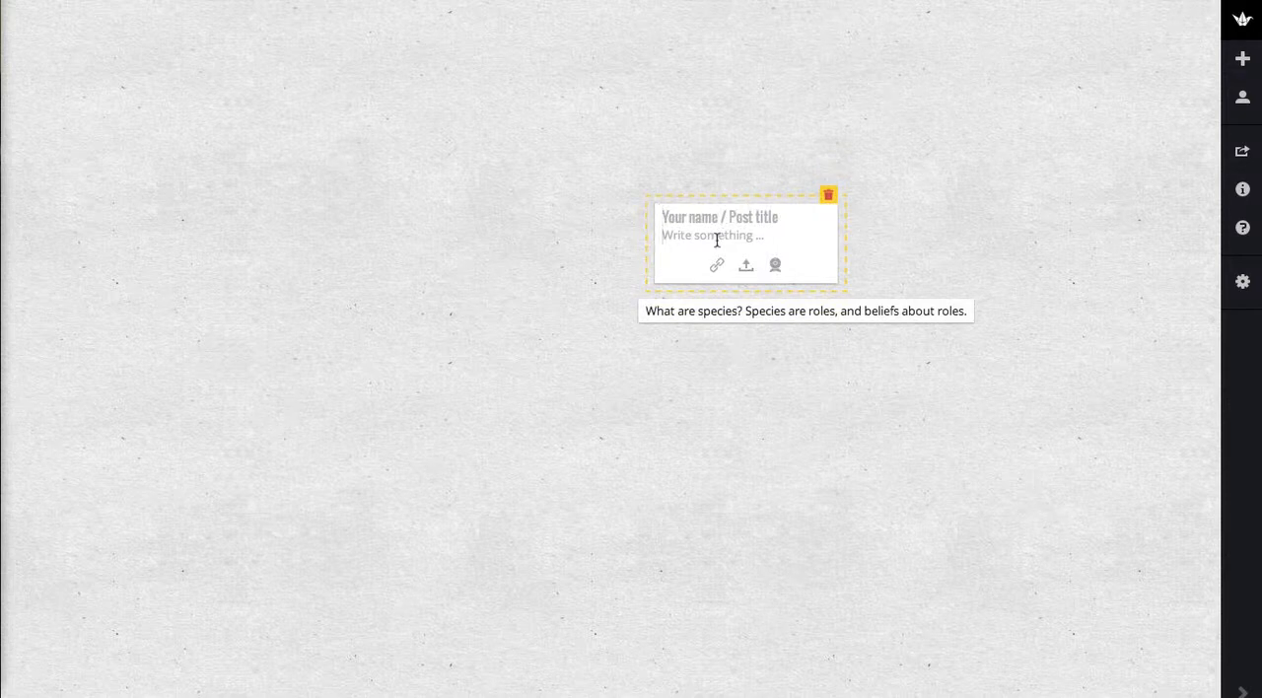
type("What is the hierarchy")
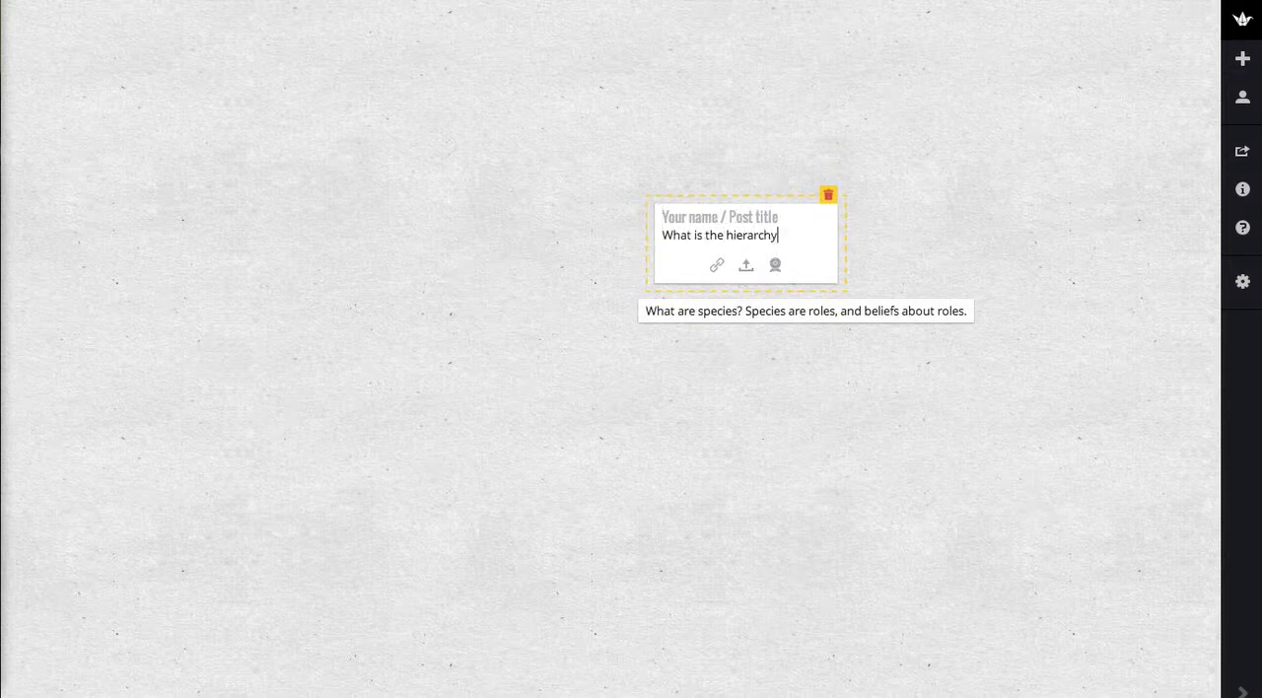
type(" of species,")
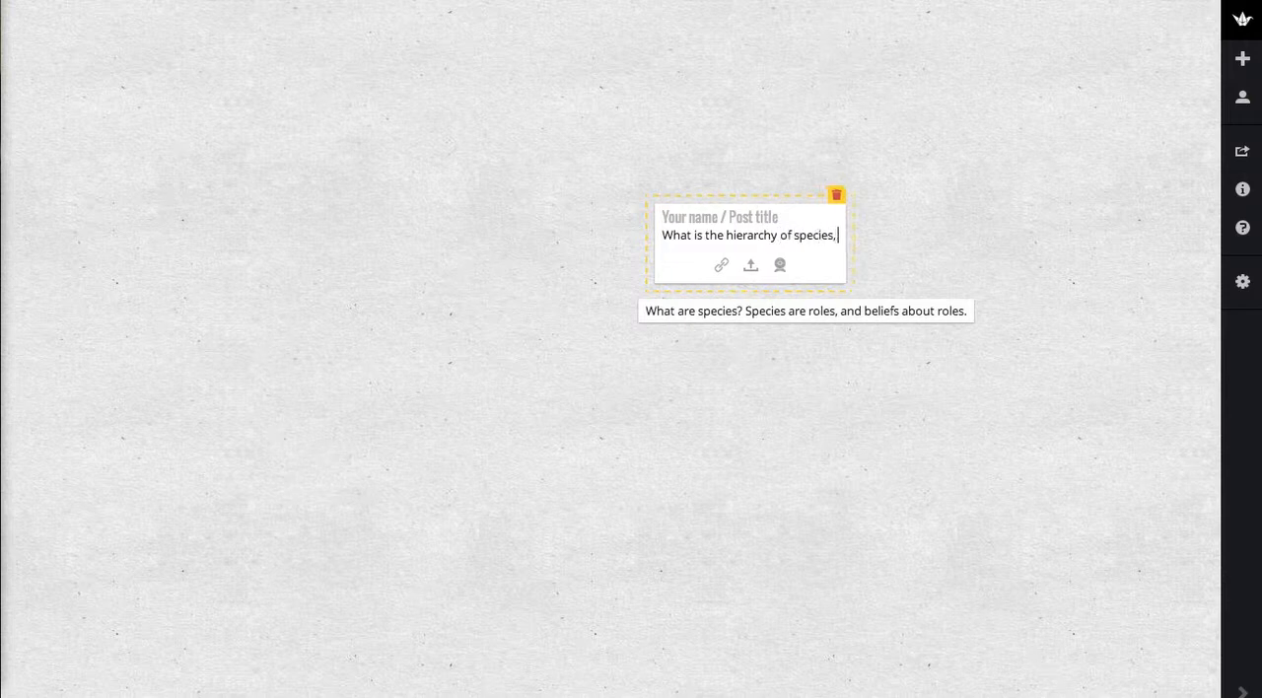
type(" in other w")
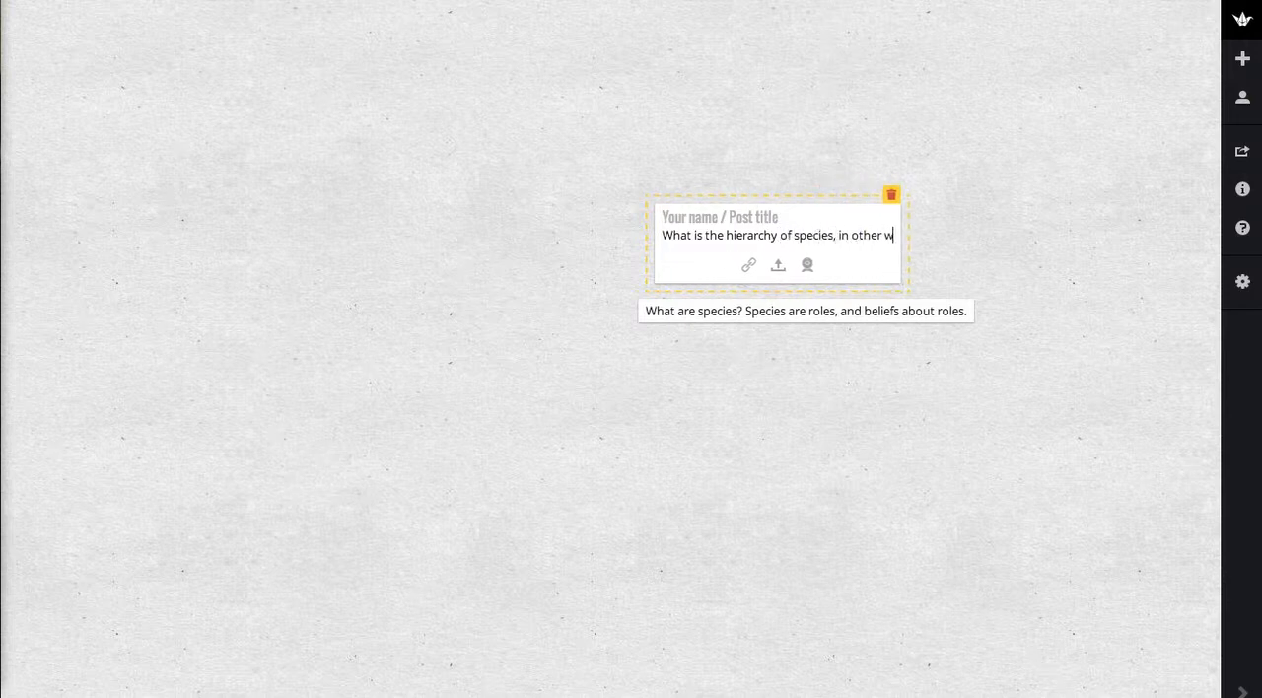
type("ords, the food chain?")
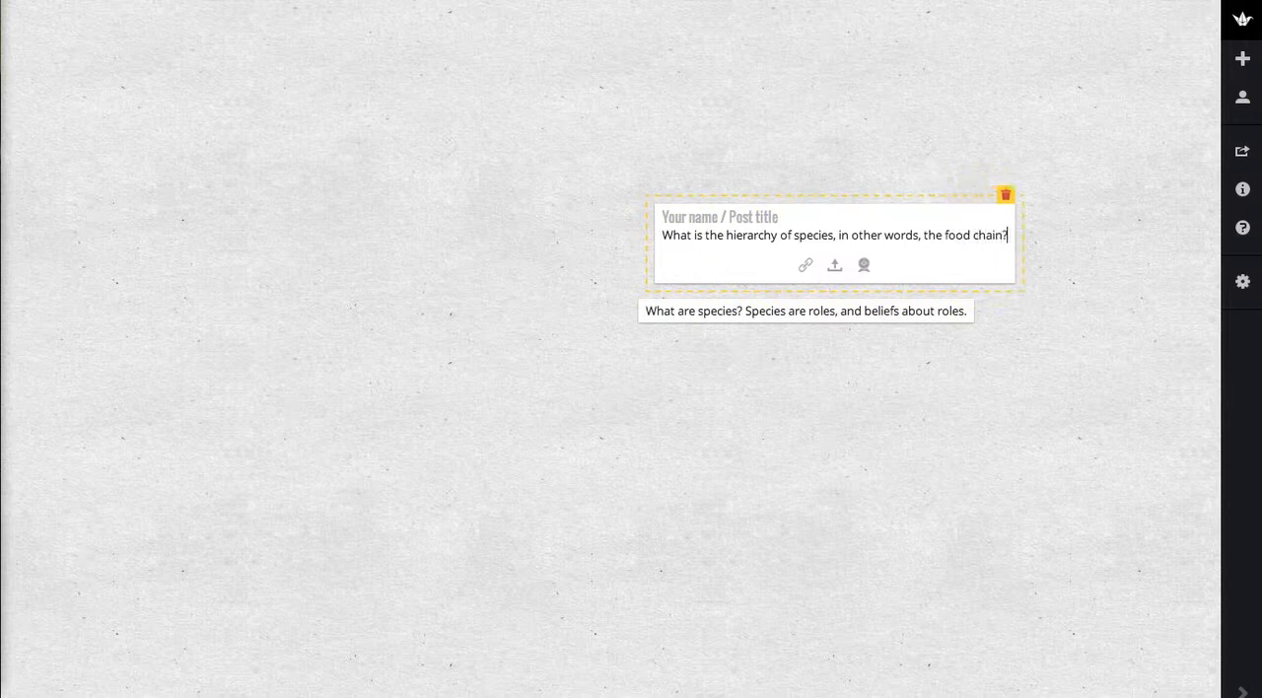
left_click(790, 97)
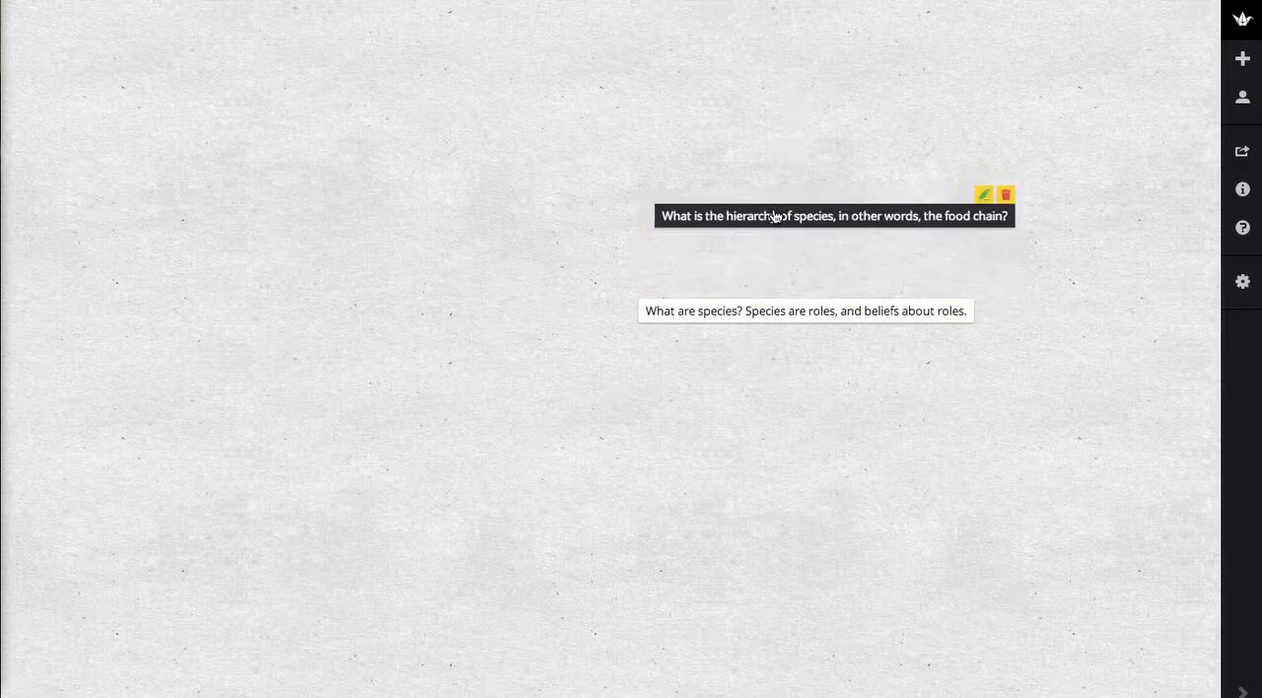
left_click_drag(774, 214, 333, 309)
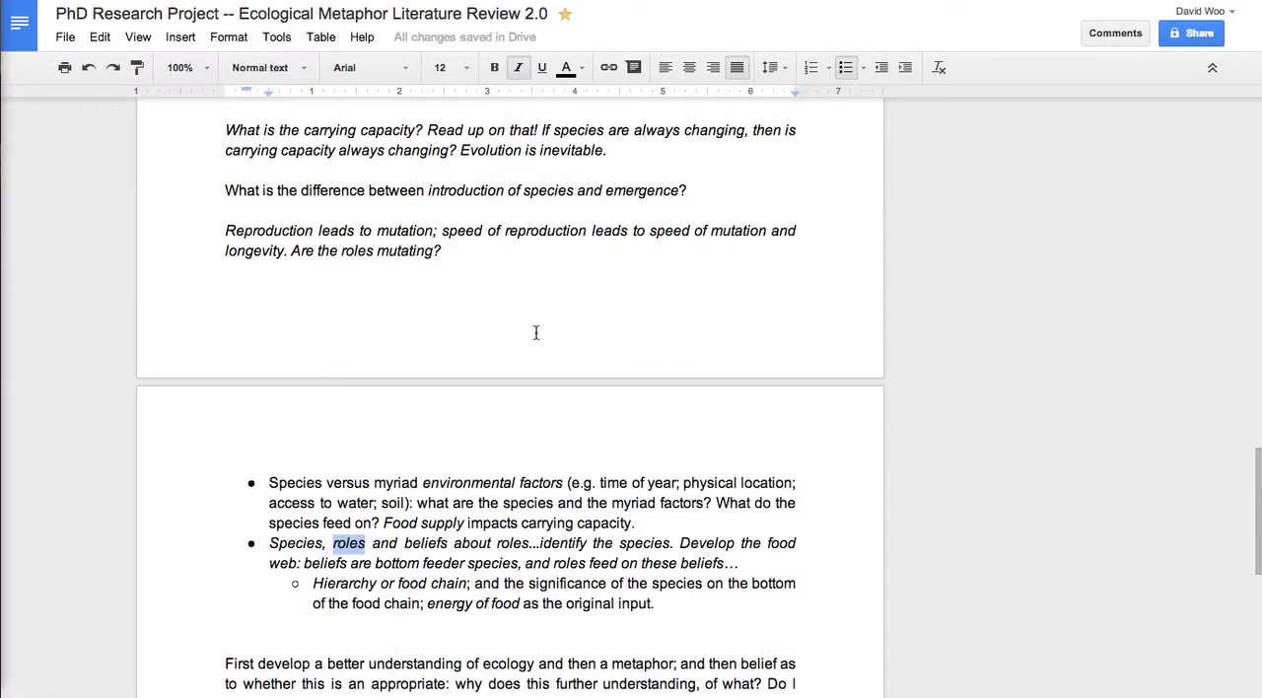
Switch to the Literature Review 2.0 document and examine the bullets on environmental factors, the food web of roles and beliefs, and the food chain hierarchy.
triple_click(488, 507)
scroll(488, 506, "down", 1)
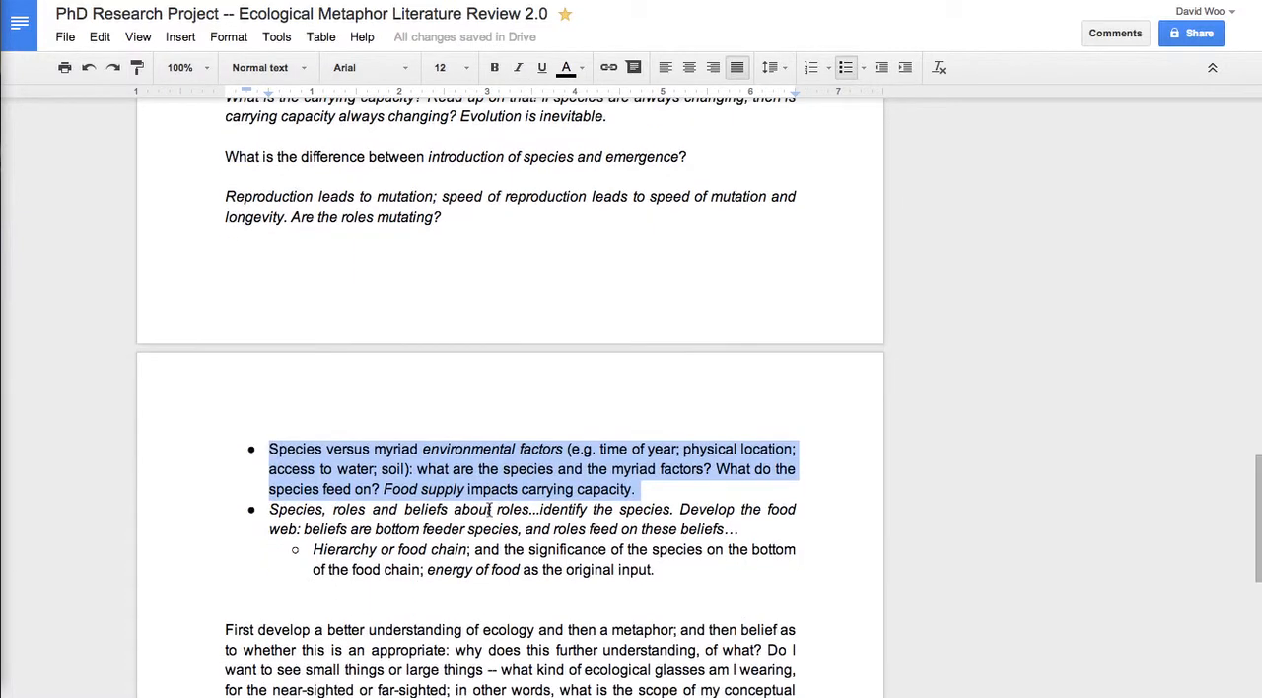
left_click(488, 508)
triple_click(488, 509)
scroll(488, 509, "down", 1)
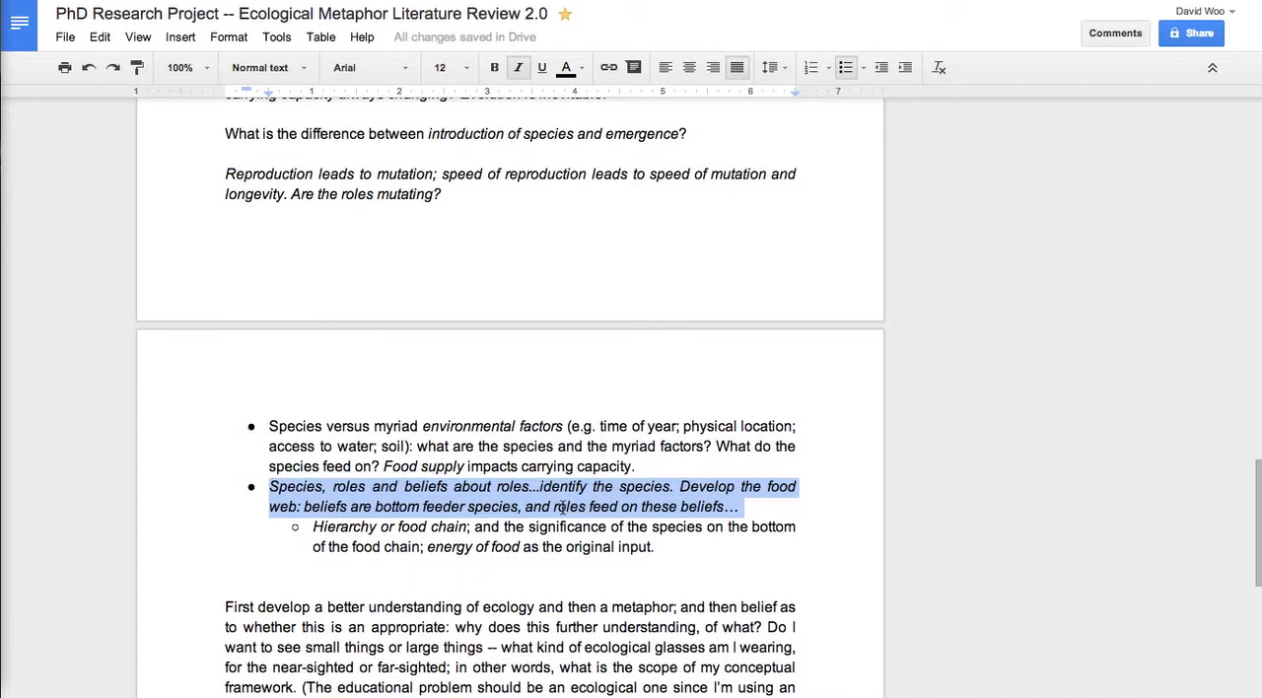
left_click(317, 507)
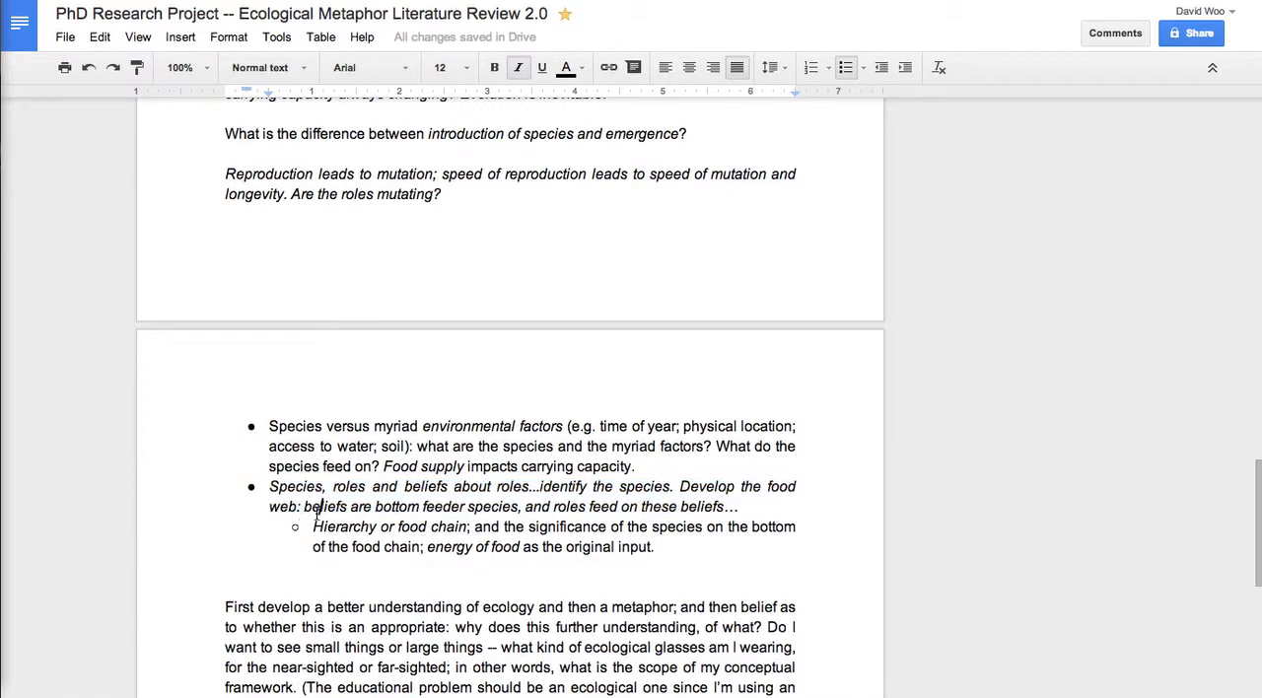
left_click_drag(302, 507, 750, 515)
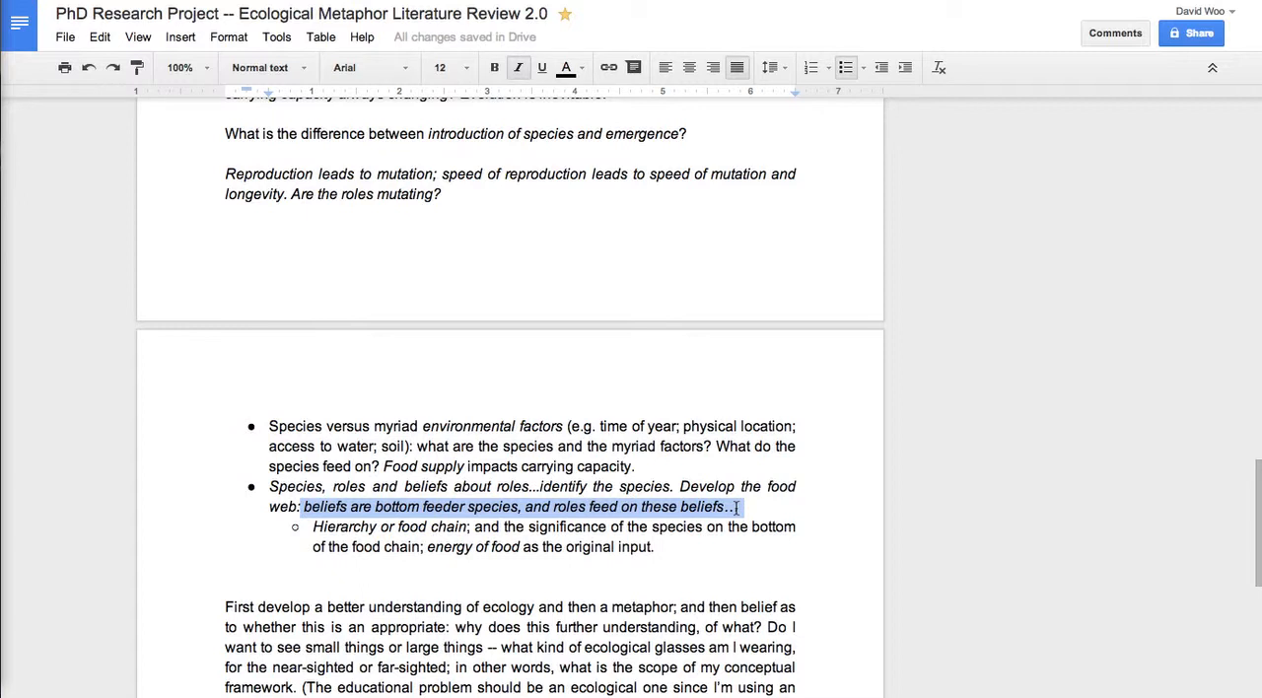
triple_click(427, 532)
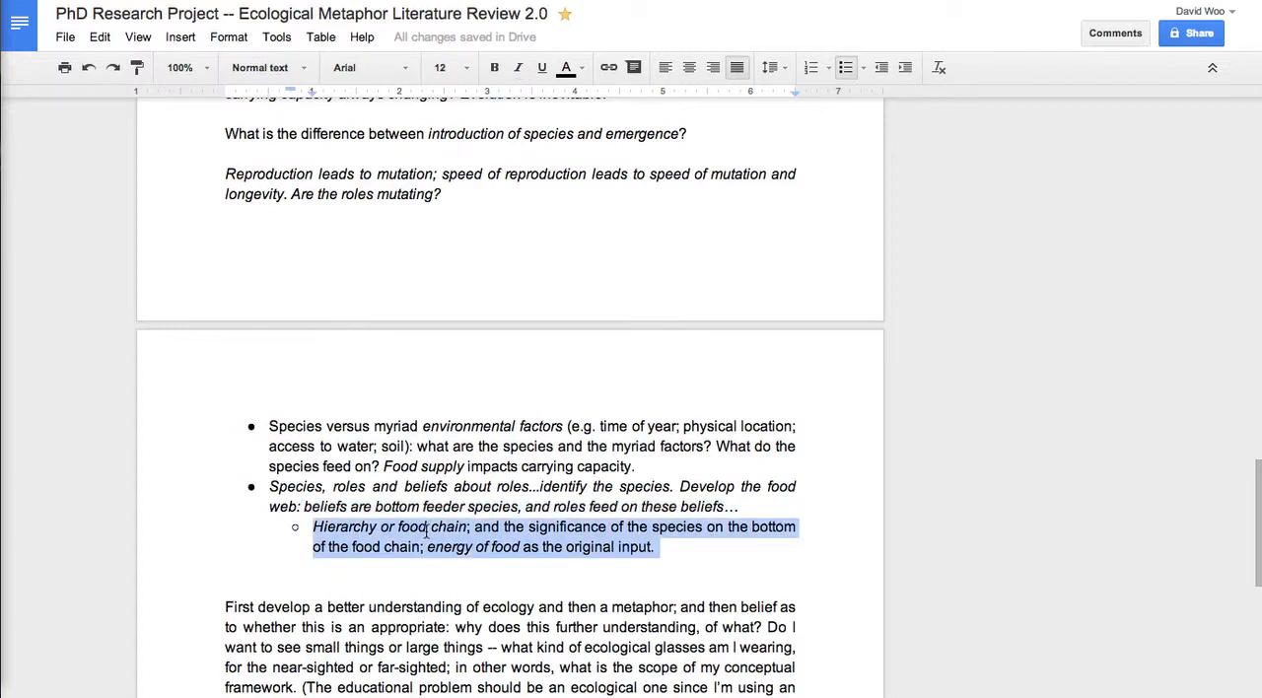
left_click(574, 533)
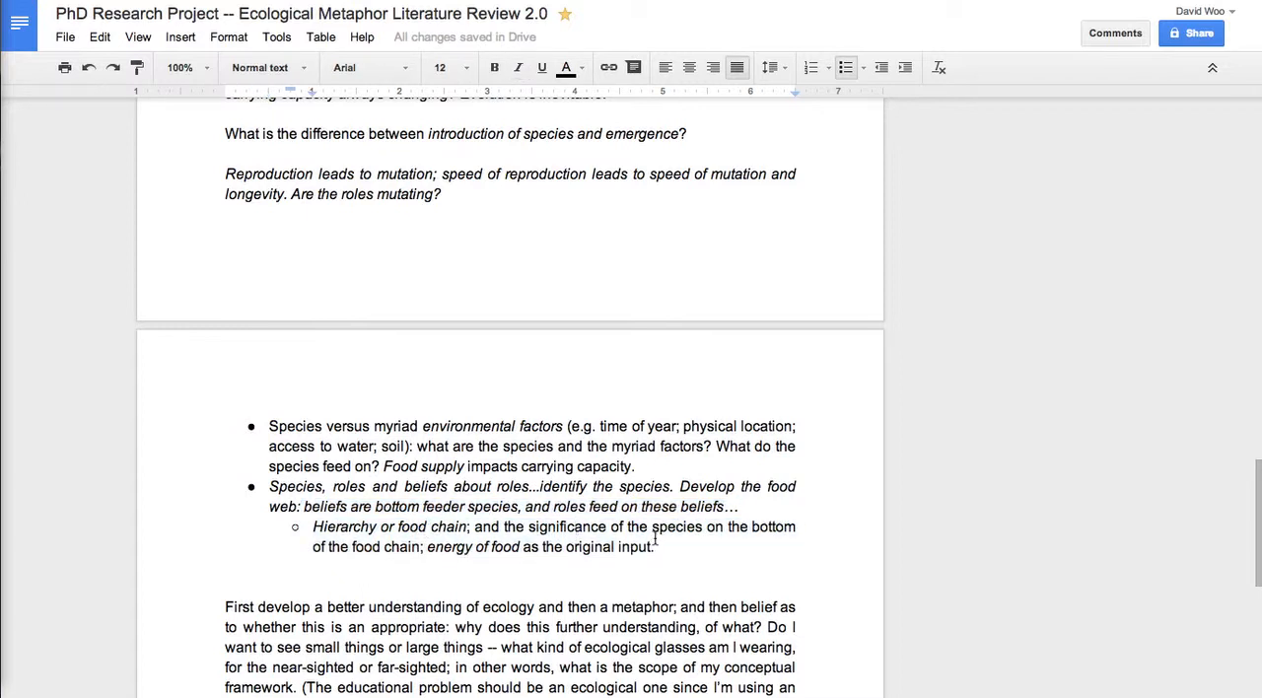
left_click_drag(655, 547, 316, 532)
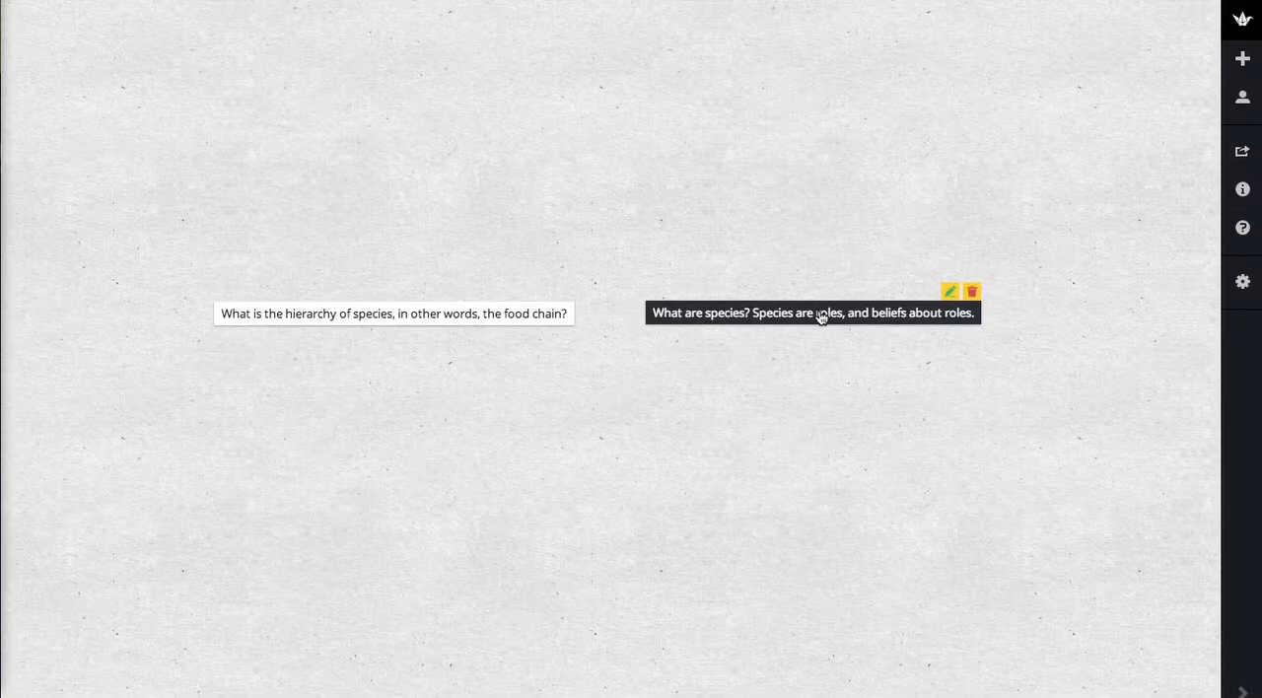
Move the "What are species?" post beneath the food chain post and view the food chain post enlarged before returning to the wall.
left_click_drag(819, 316, 378, 423)
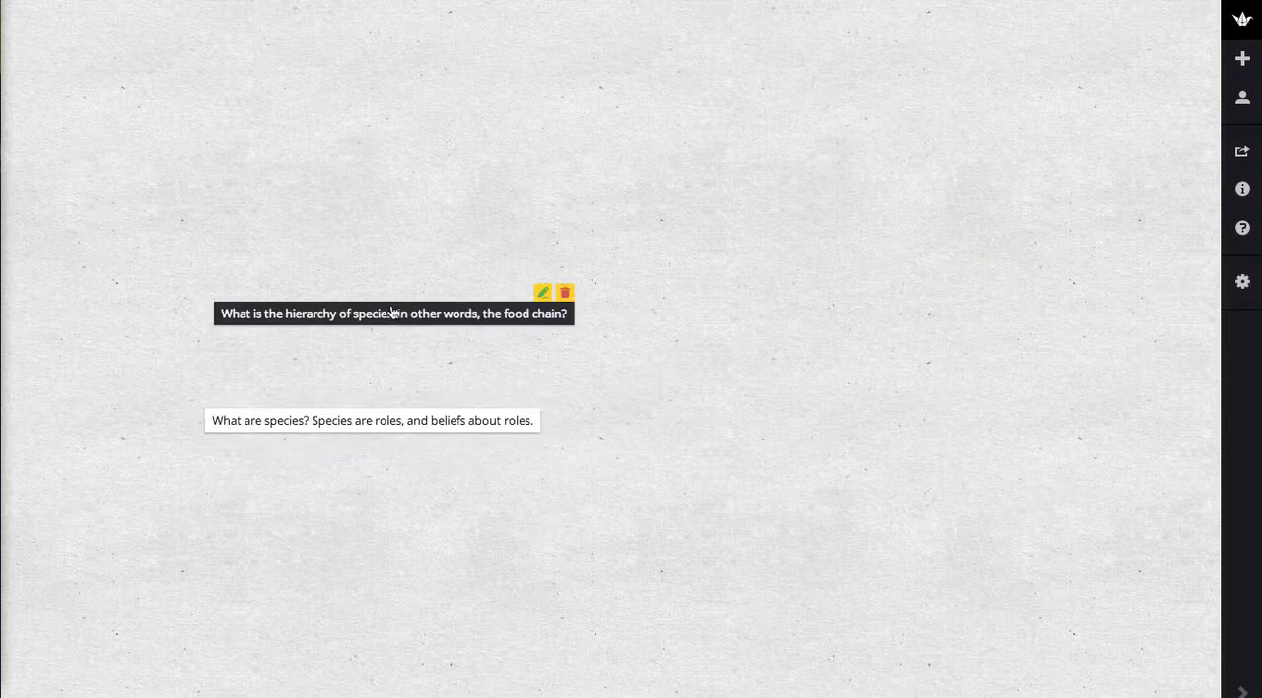
left_click(392, 314)
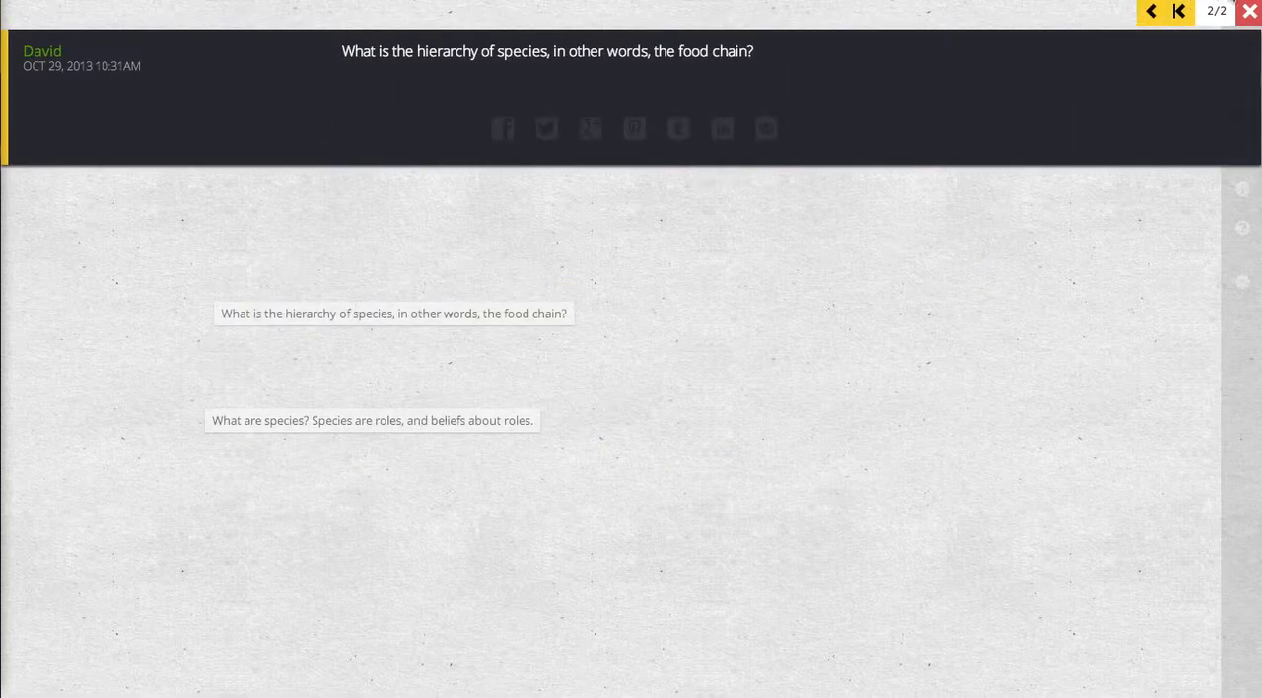
left_click(1249, 10)
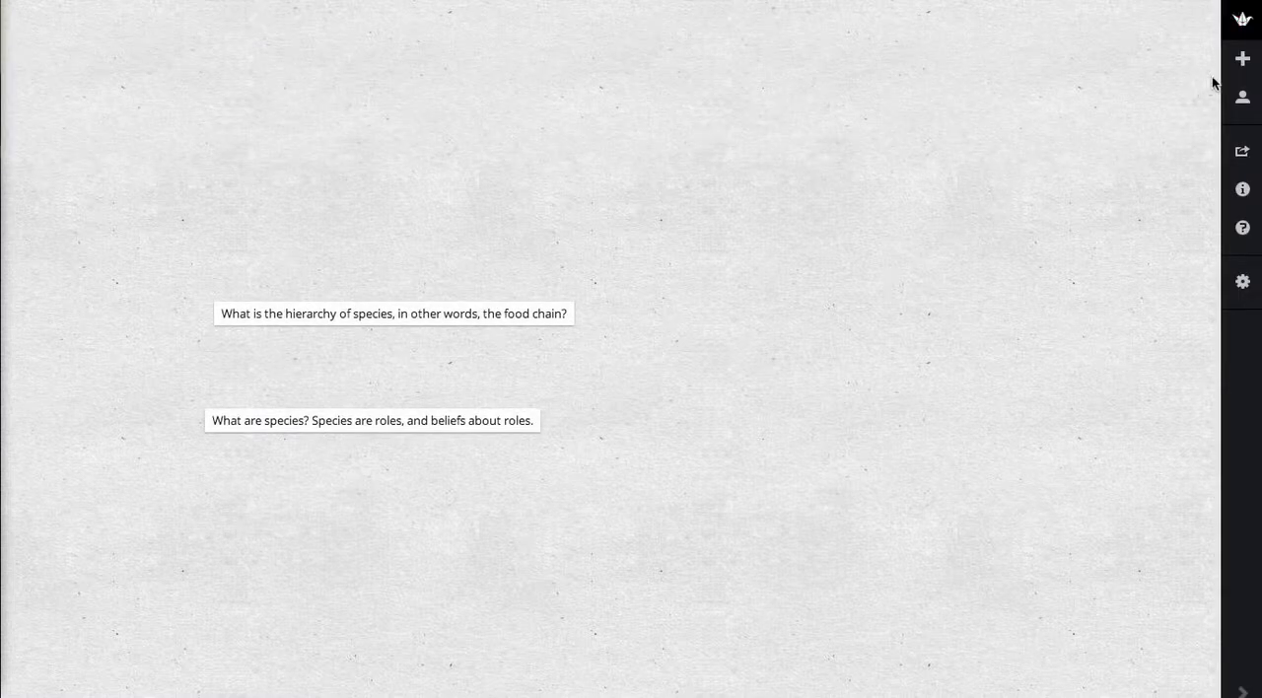
Examine the wall's profile settings for portrait, title and description, and close them.
left_click(1243, 65)
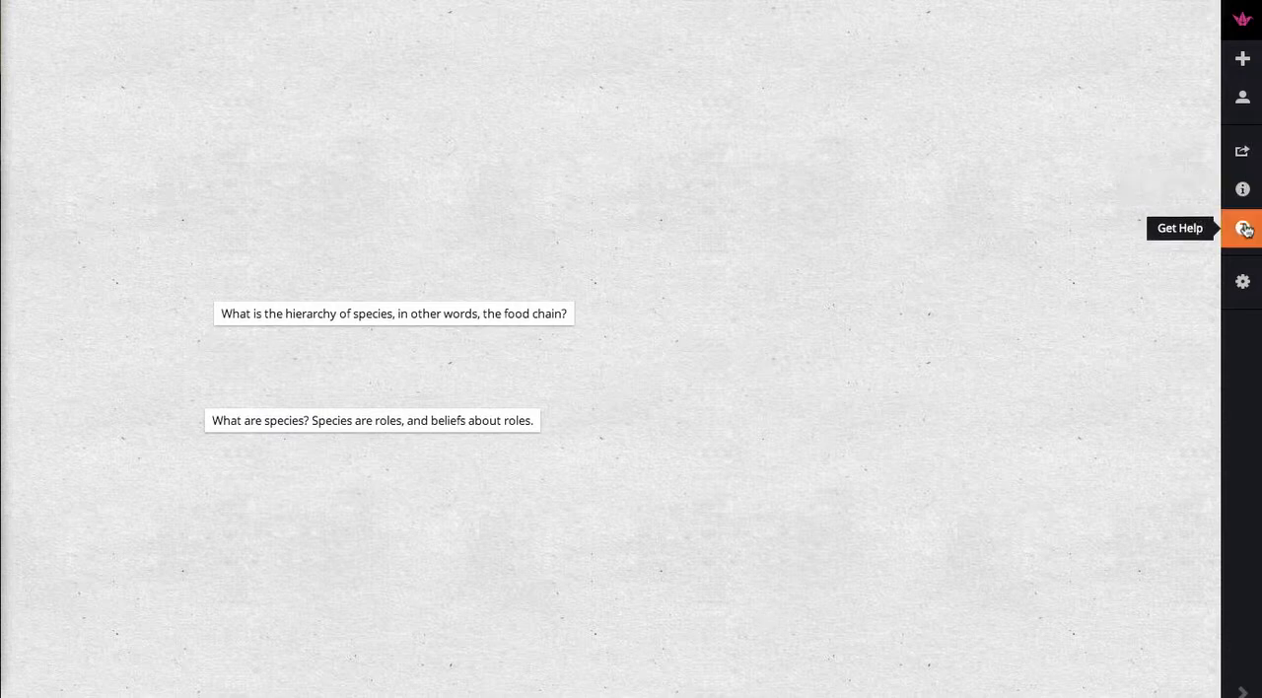
left_click(1243, 286)
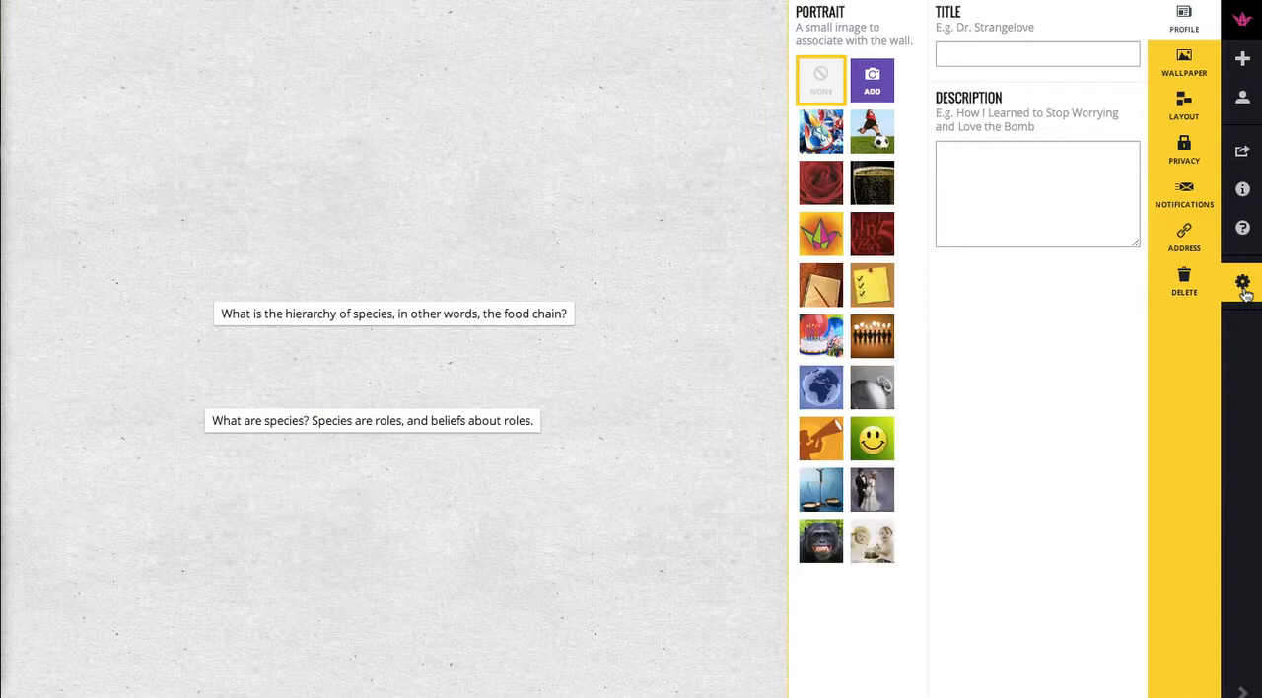
left_click(1244, 287)
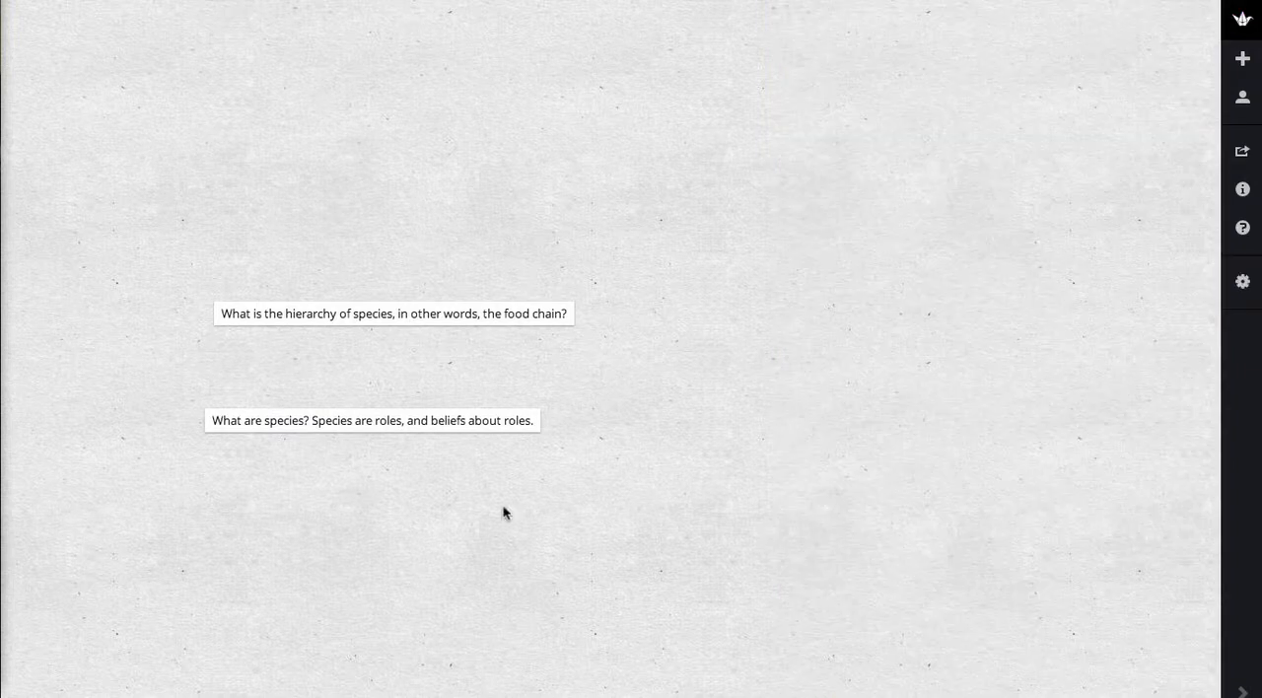
Reposition the "What are species?" post closer to the food chain post, roughly centered beneath it.
left_click_drag(395, 422, 442, 425)
left_click_drag(409, 423, 417, 392)
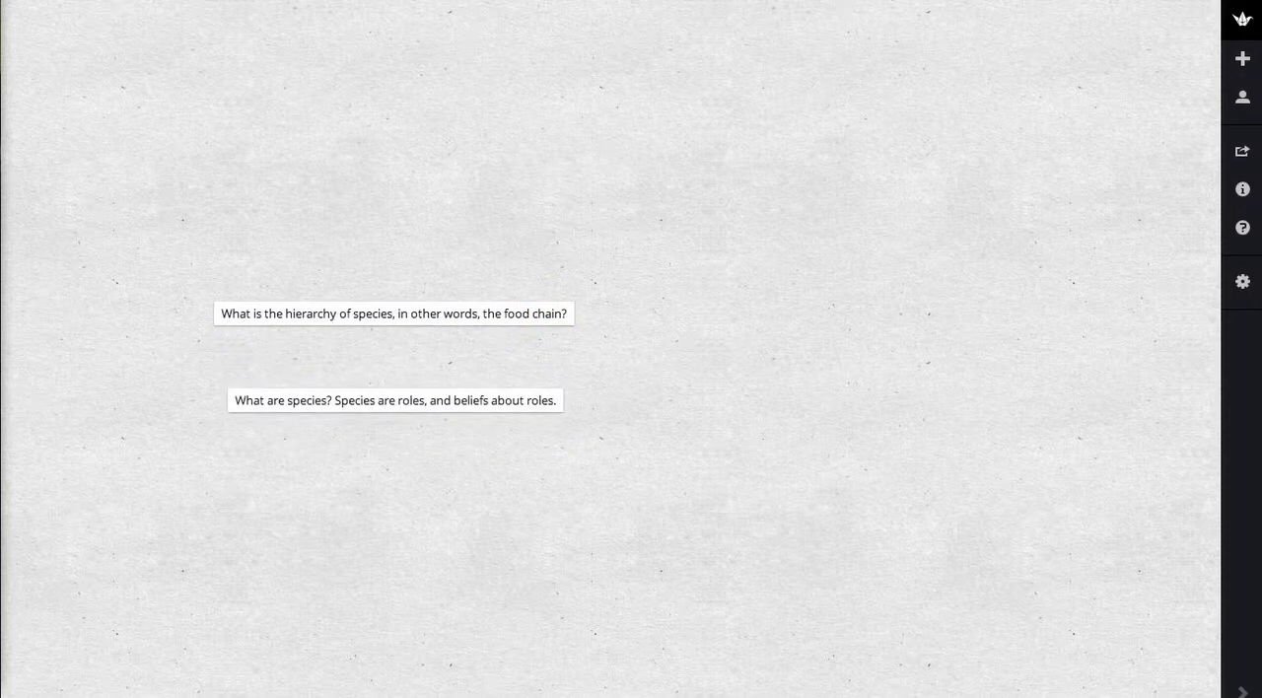